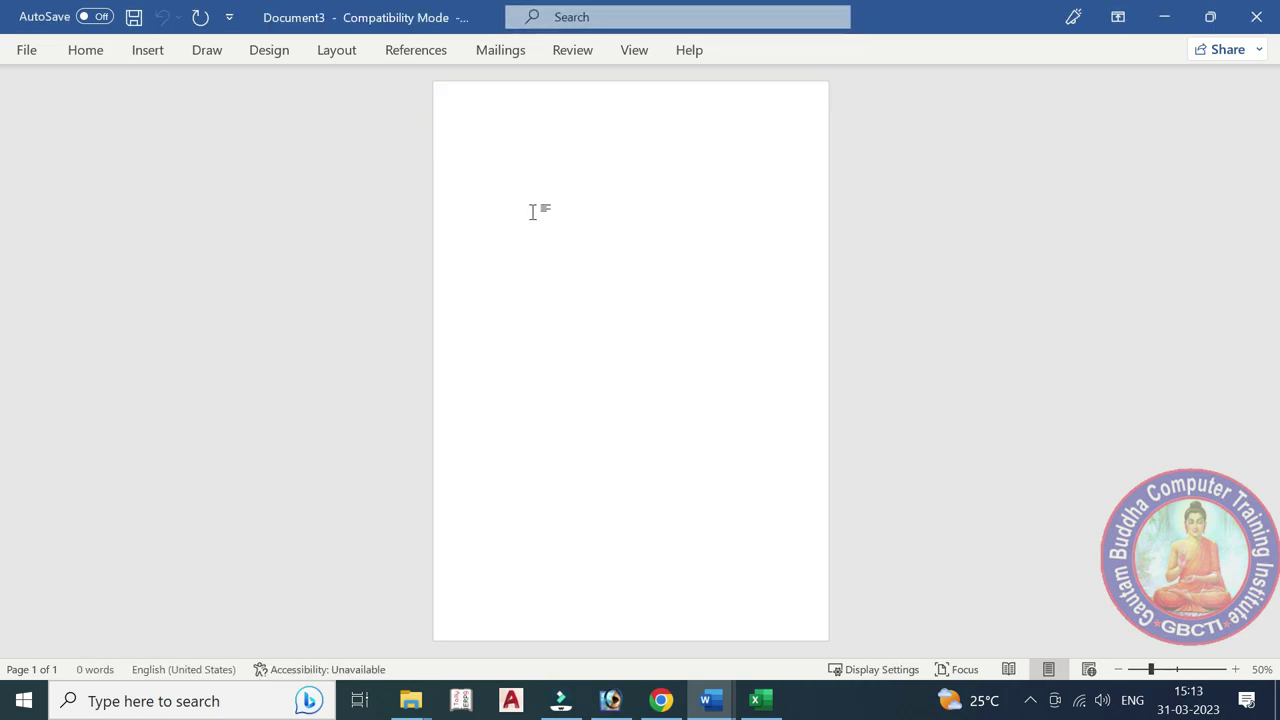
- Zoom the blank page to 80% and pin the full ribbon open
click(1237, 670)
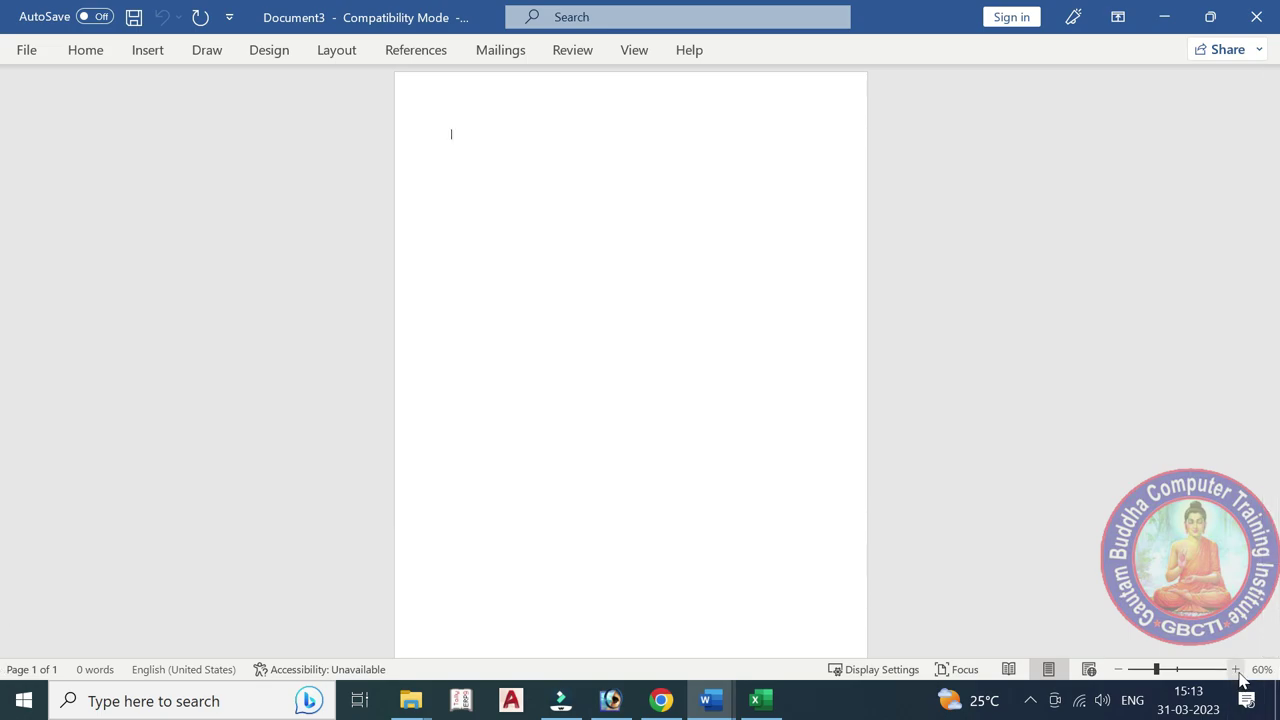
click(1237, 670)
click(1237, 670)
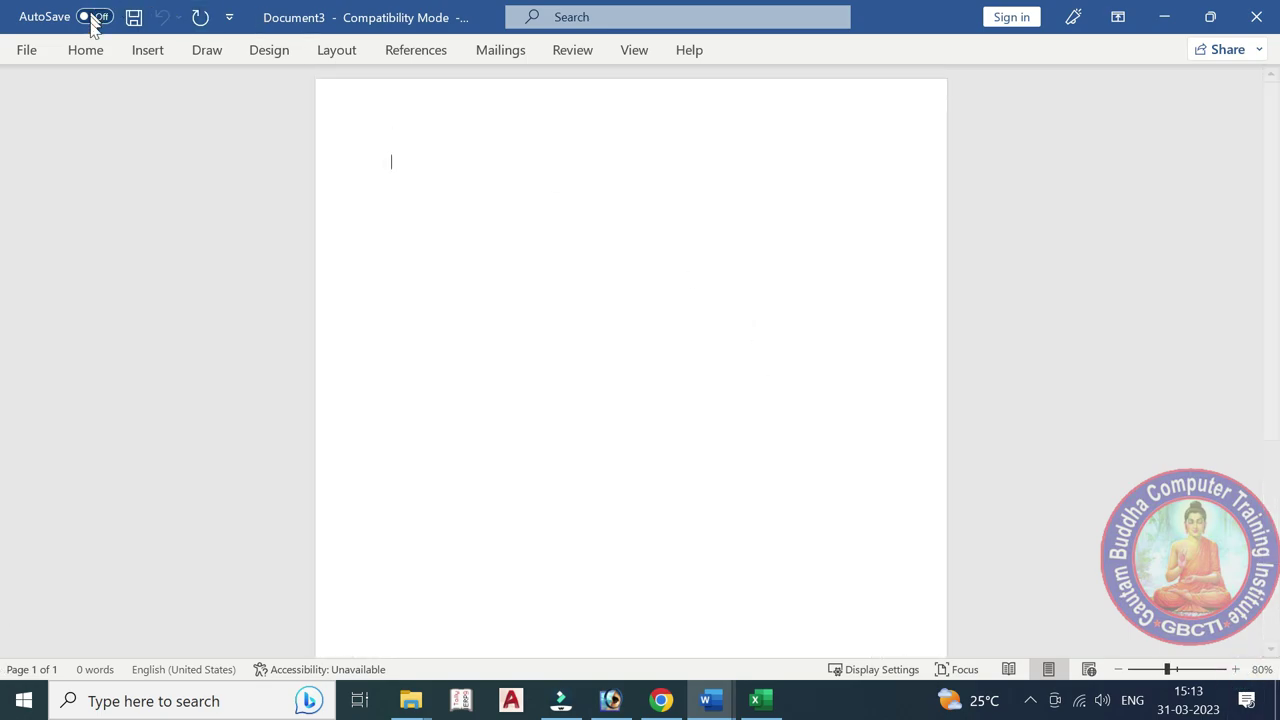
click(86, 50)
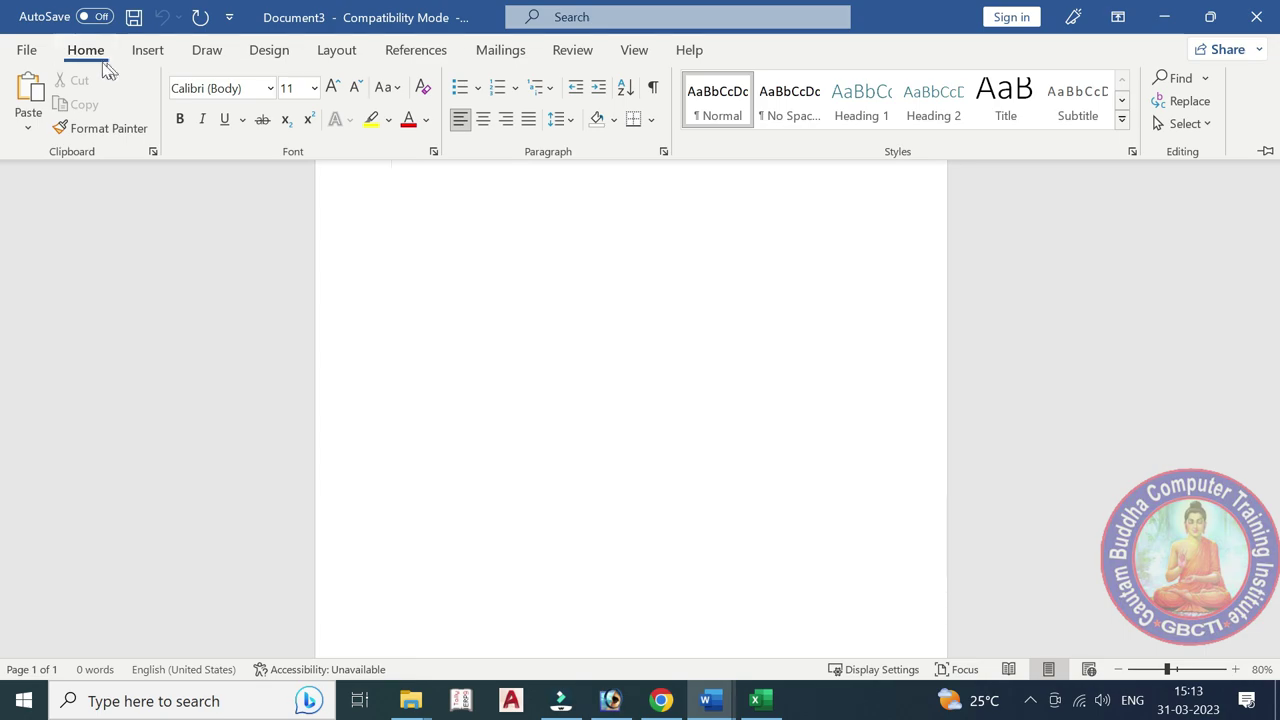
double_click(86, 50)
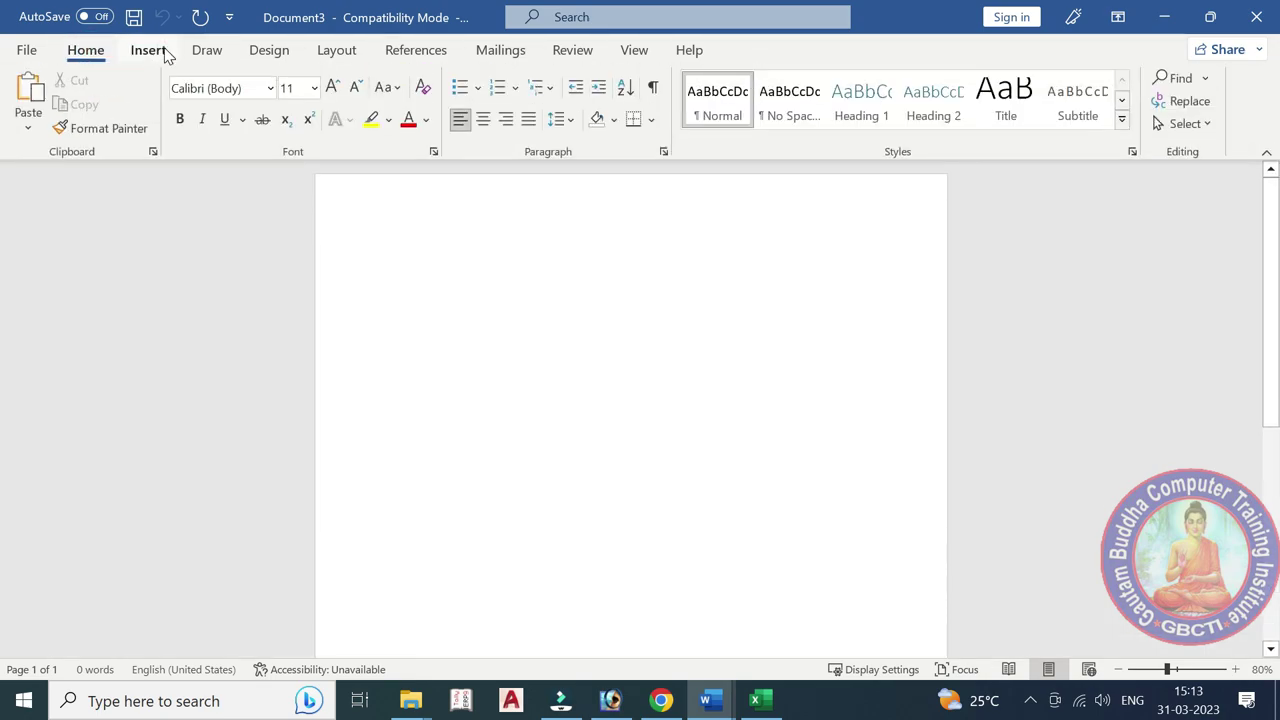
- Draw a Wave shape across the top of the page
click(148, 50)
click(262, 78)
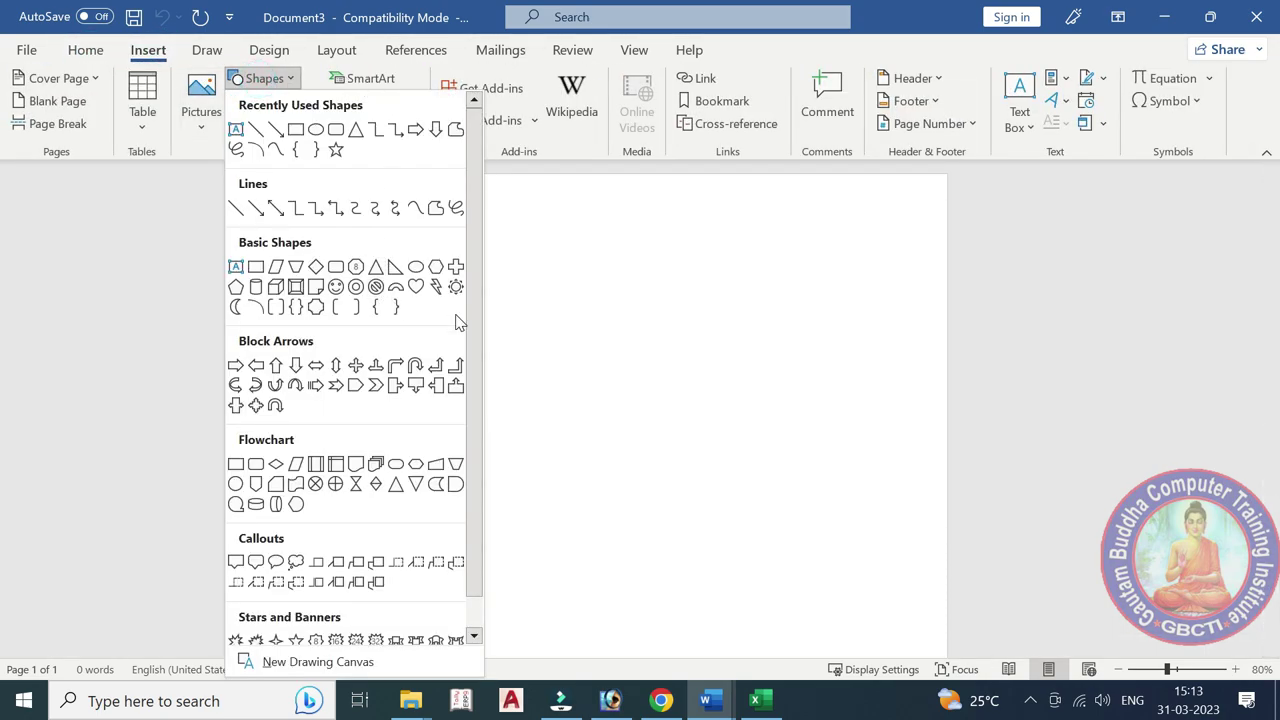
scroll(474, 340, down, 1)
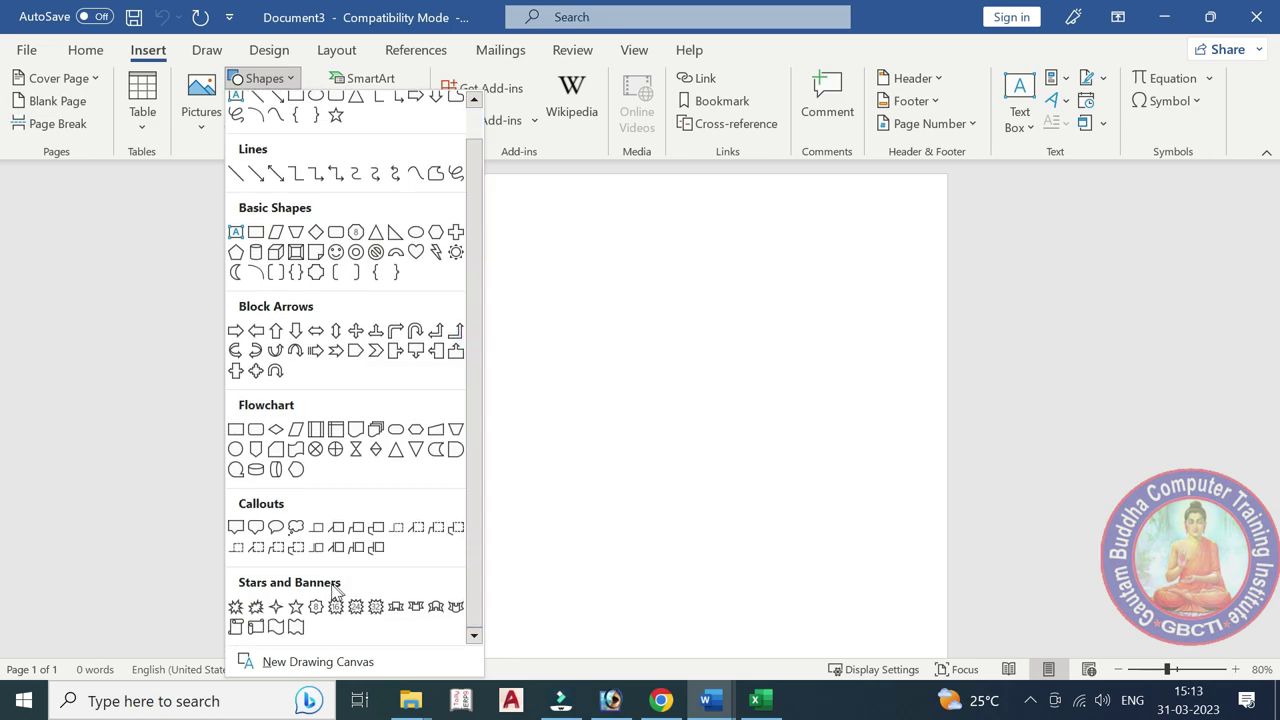
click(283, 629)
drag(327, 221, 967, 316)
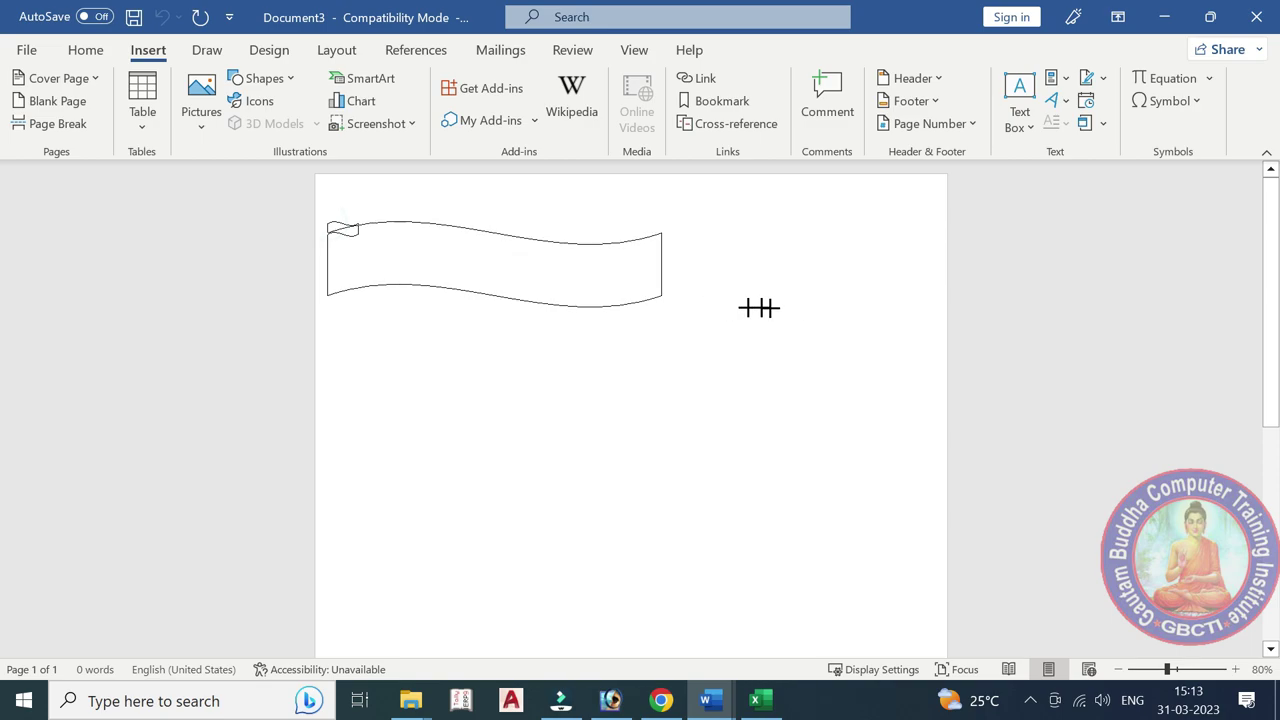
- Reposition the wave and stretch it past the right edge to 24.23 cm wide
drag(784, 270, 748, 273)
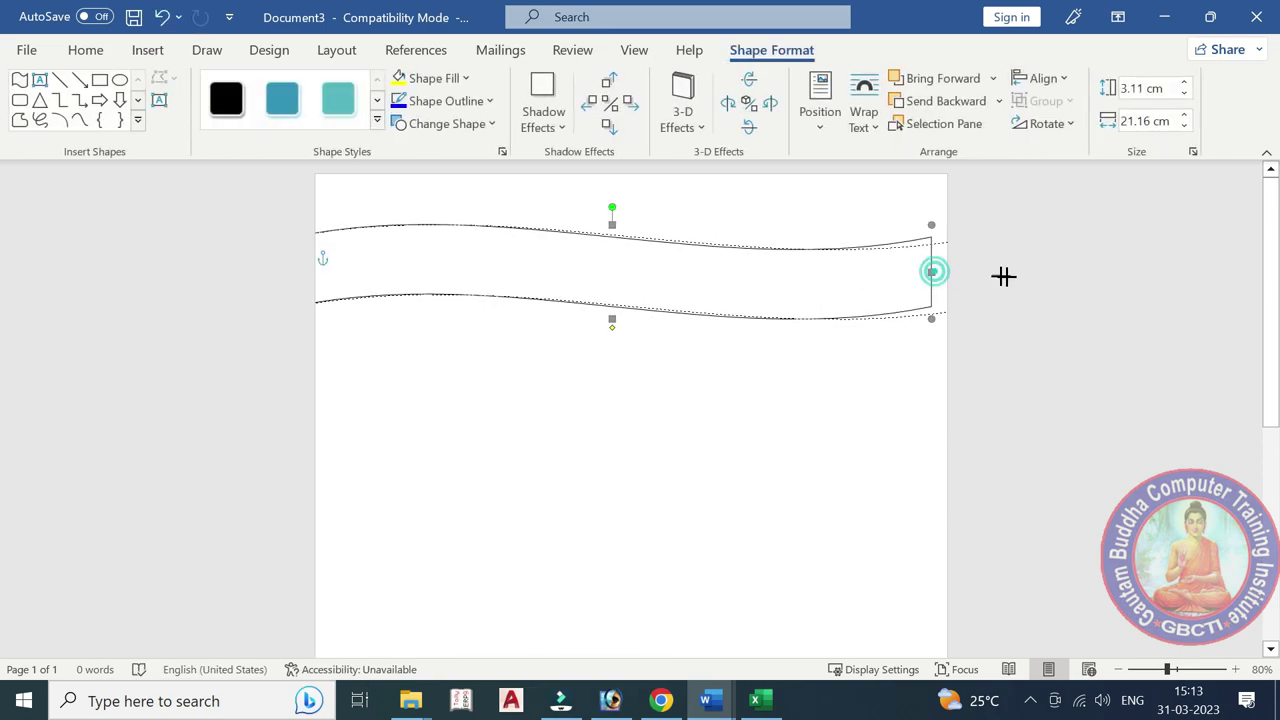
drag(932, 271, 1018, 273)
drag(763, 278, 768, 280)
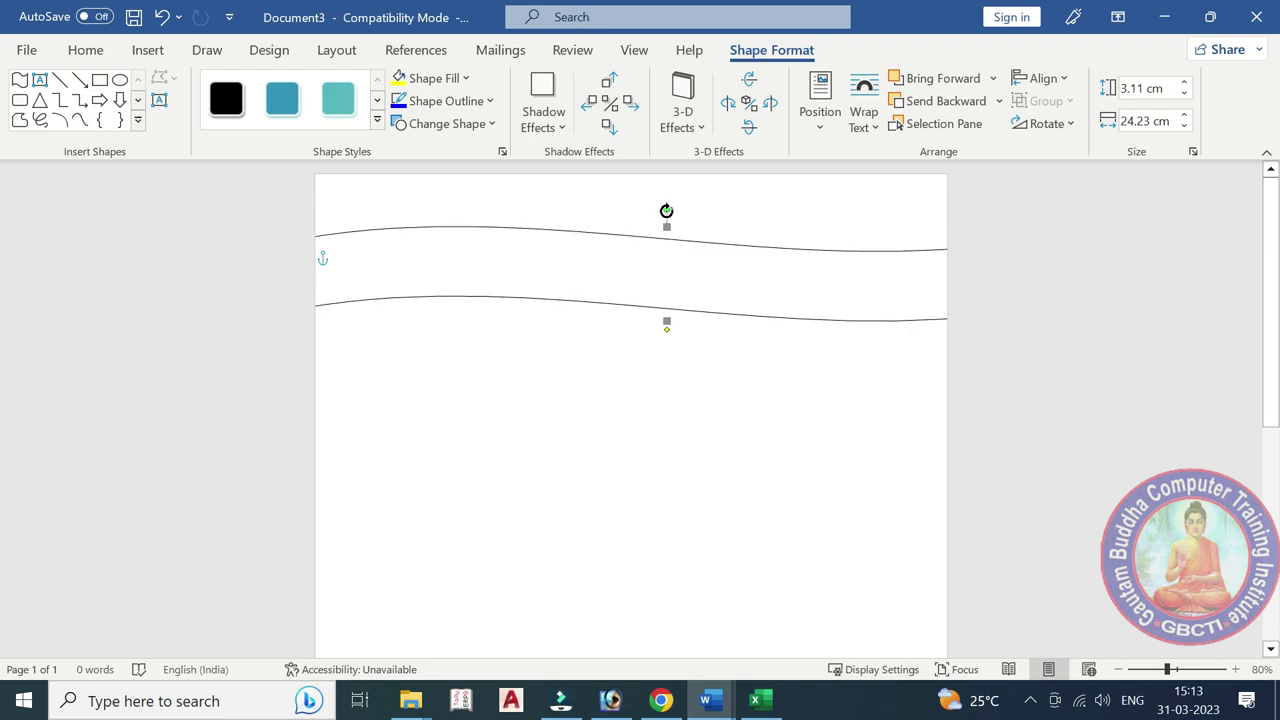
- Flip the wave horizontally, tilt its right end up, and fill it dark navy blue
click(1048, 125)
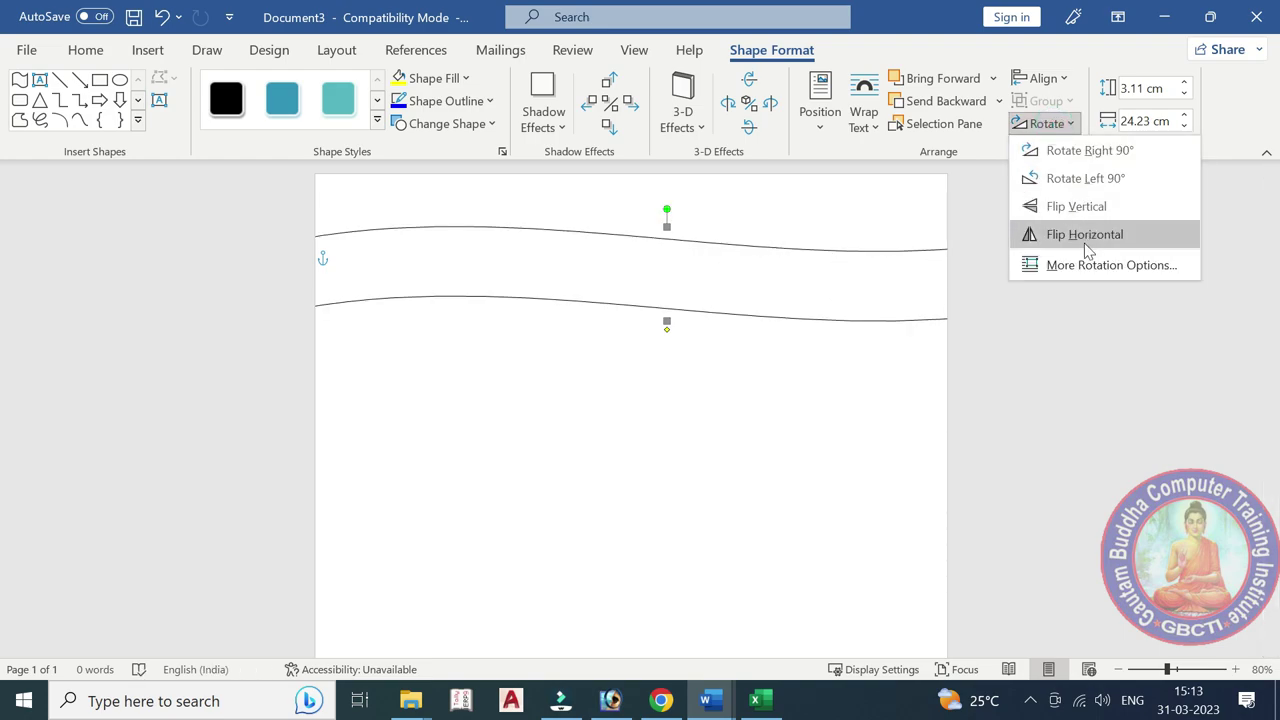
click(1085, 240)
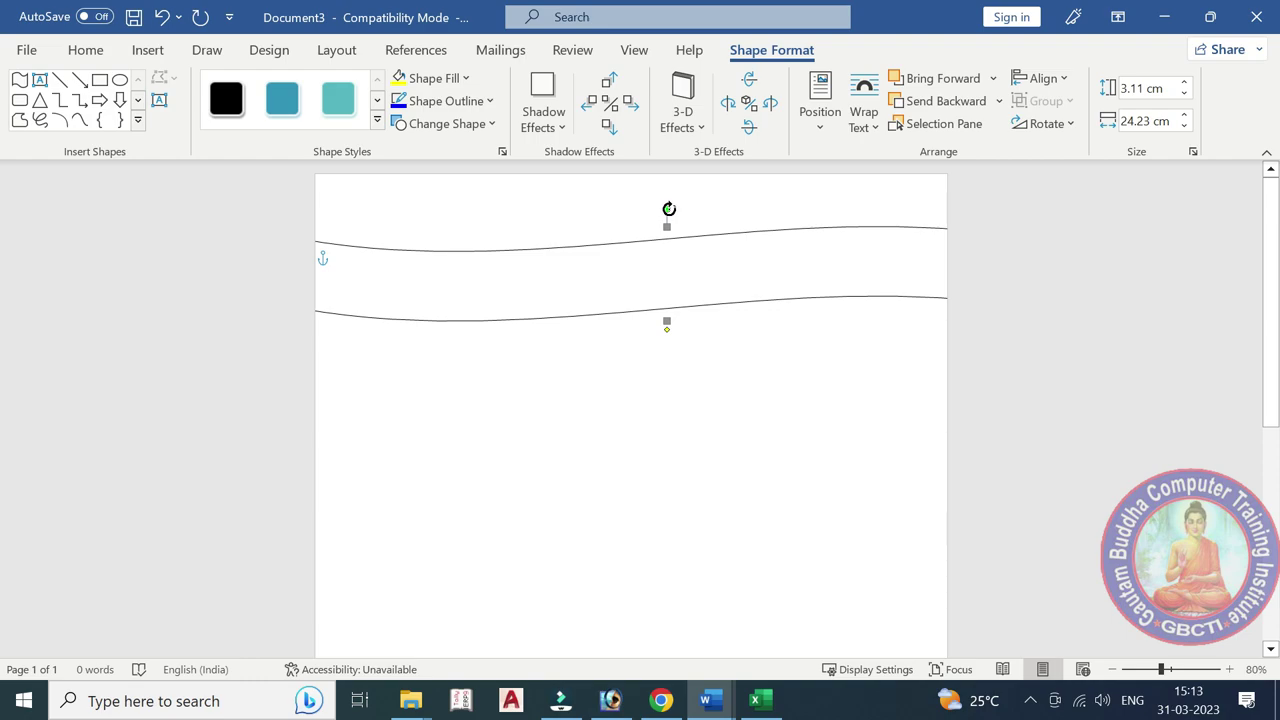
drag(669, 209, 669, 208)
drag(665, 211, 664, 209)
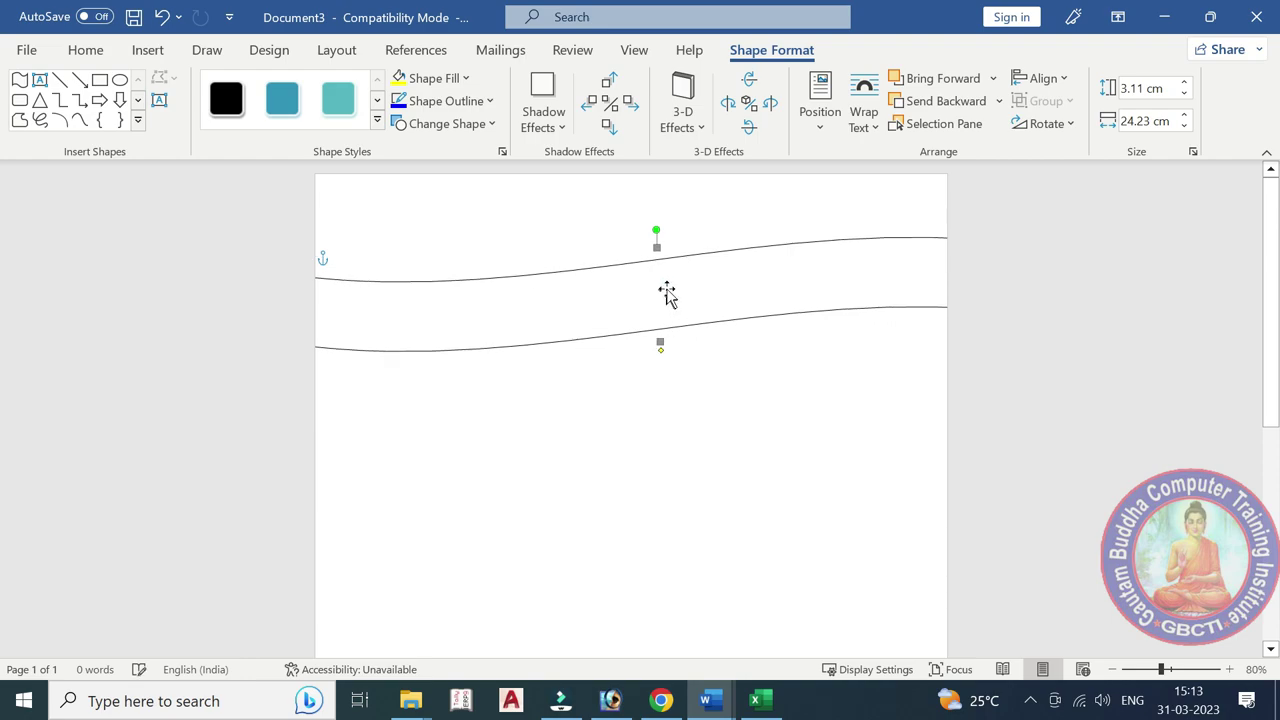
drag(668, 278, 666, 270)
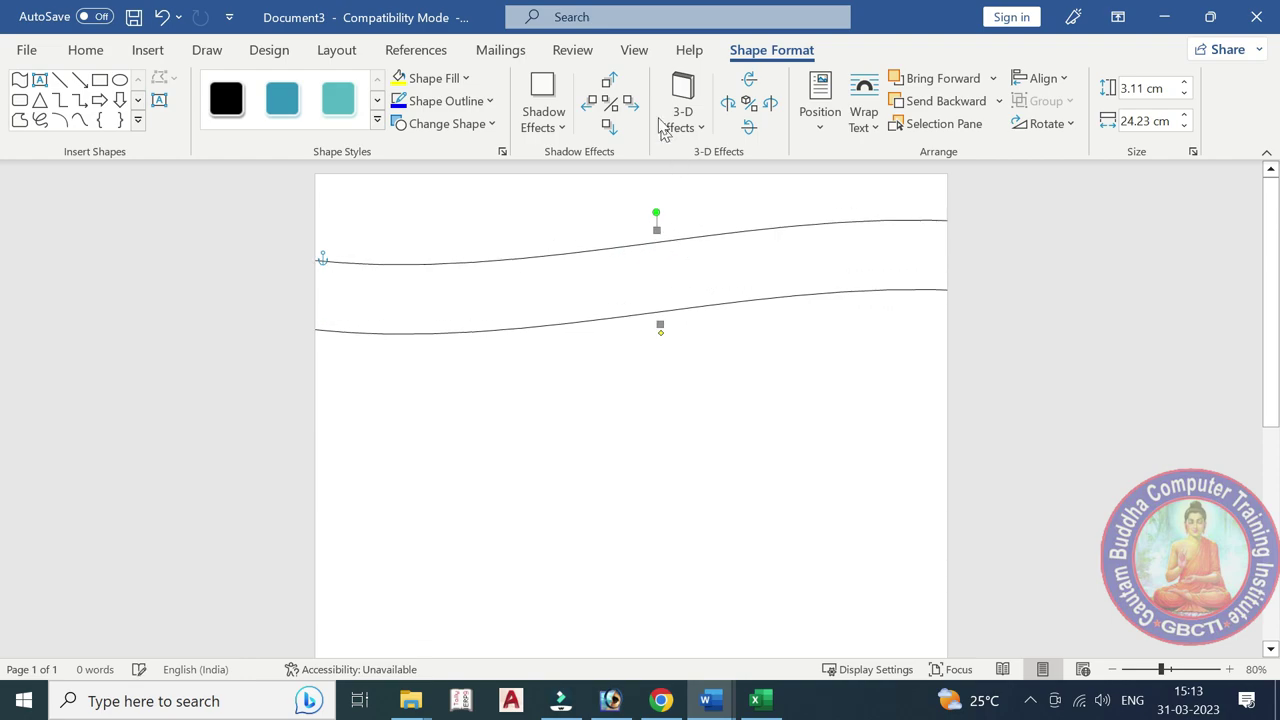
click(434, 80)
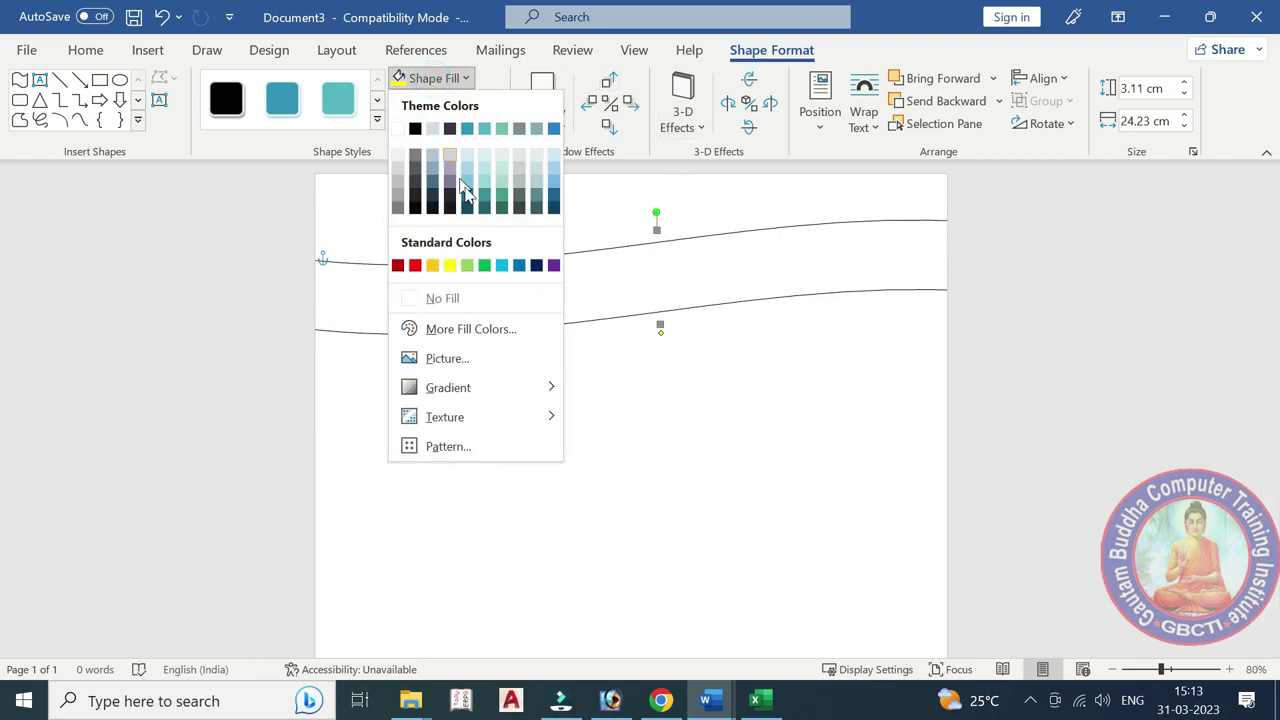
click(537, 266)
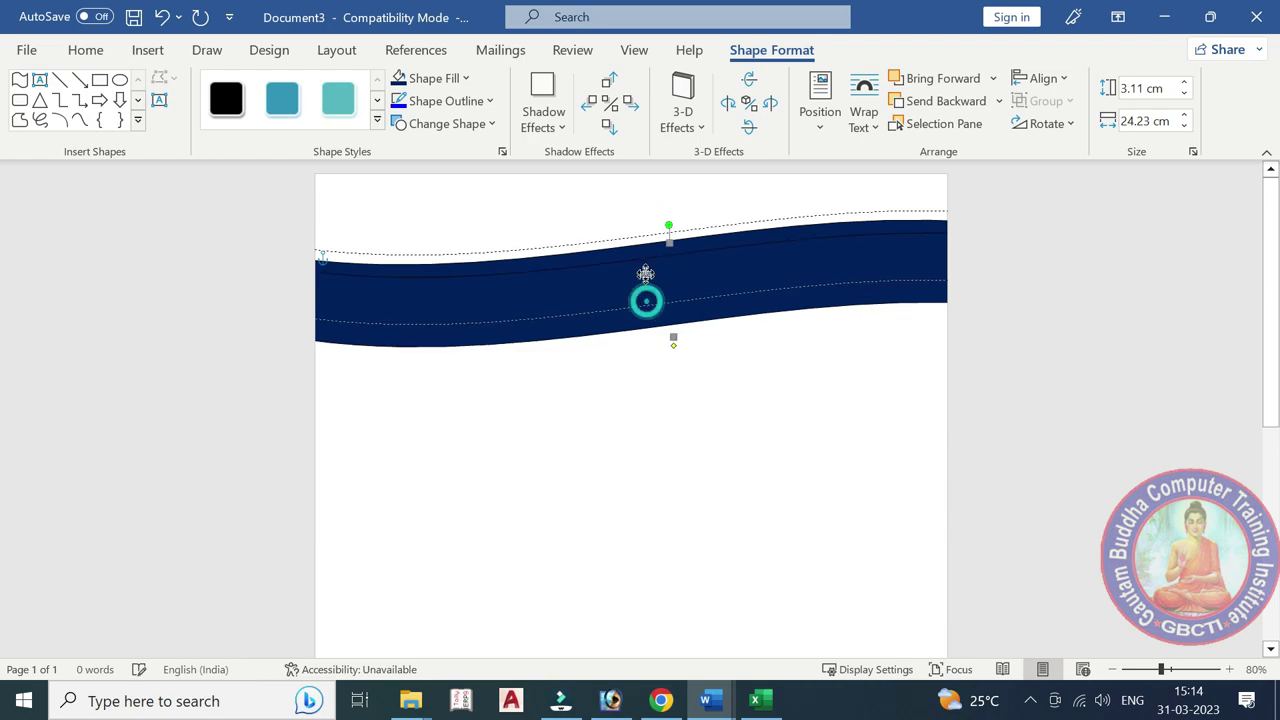
- Place a second wave just above the navy one, fill it yellow, and tilt it slightly
drag(645, 300, 650, 268)
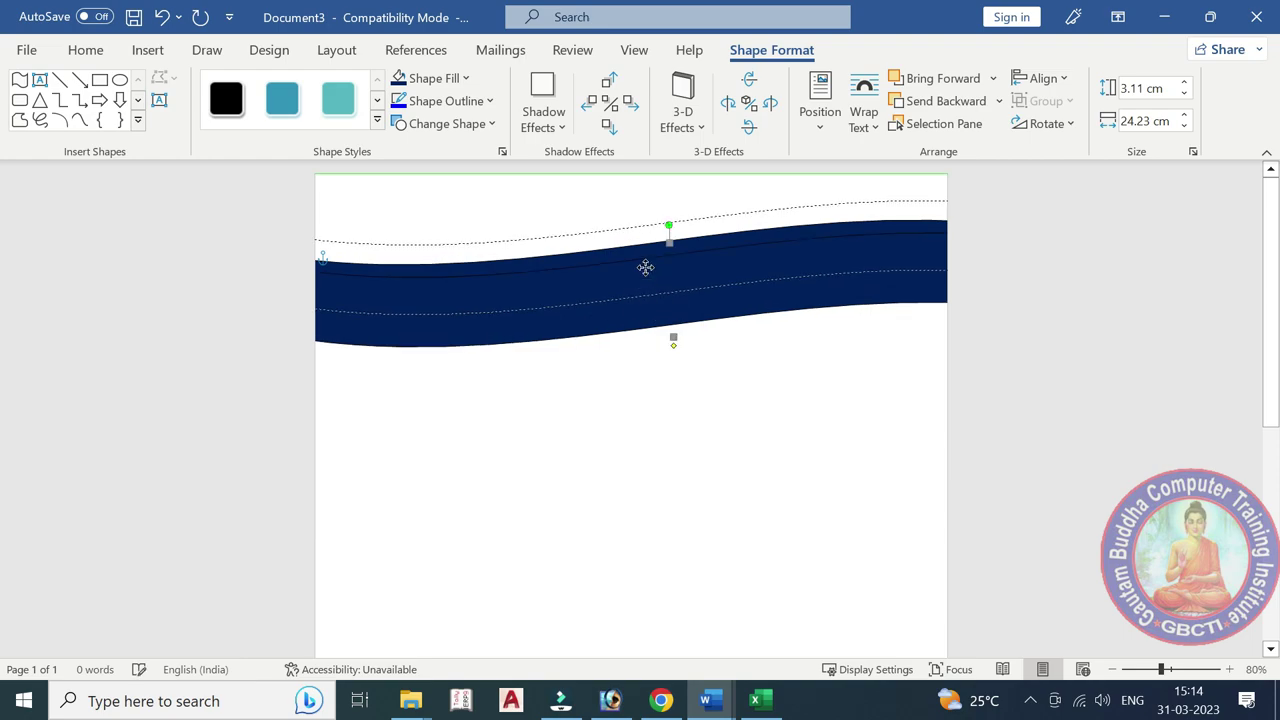
click(462, 78)
click(449, 265)
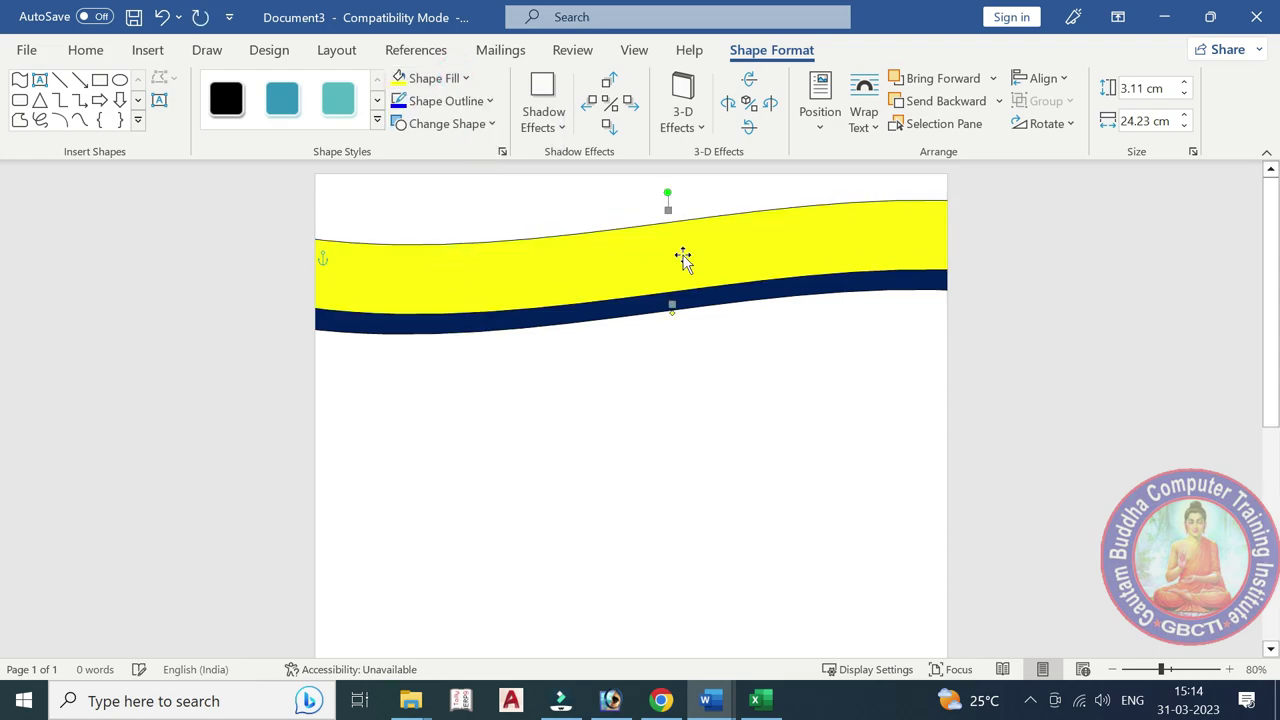
click(666, 193)
drag(668, 193, 668, 196)
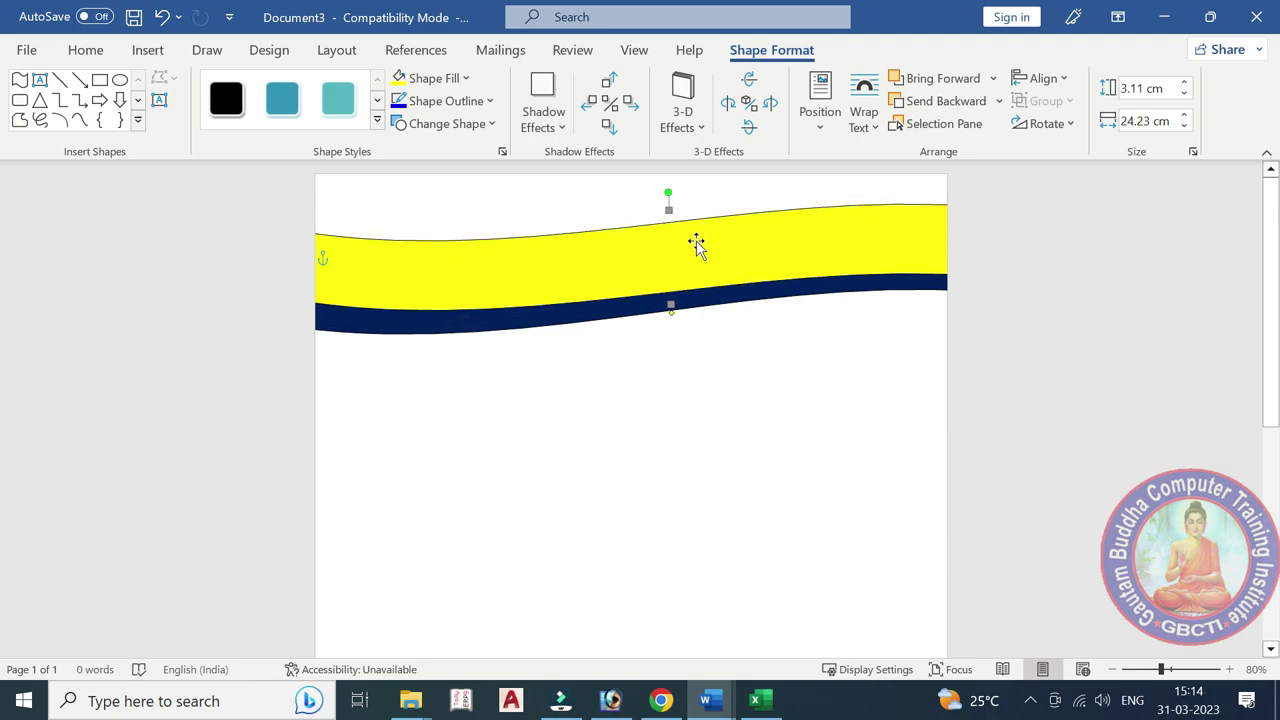
drag(697, 245, 695, 248)
click(652, 256)
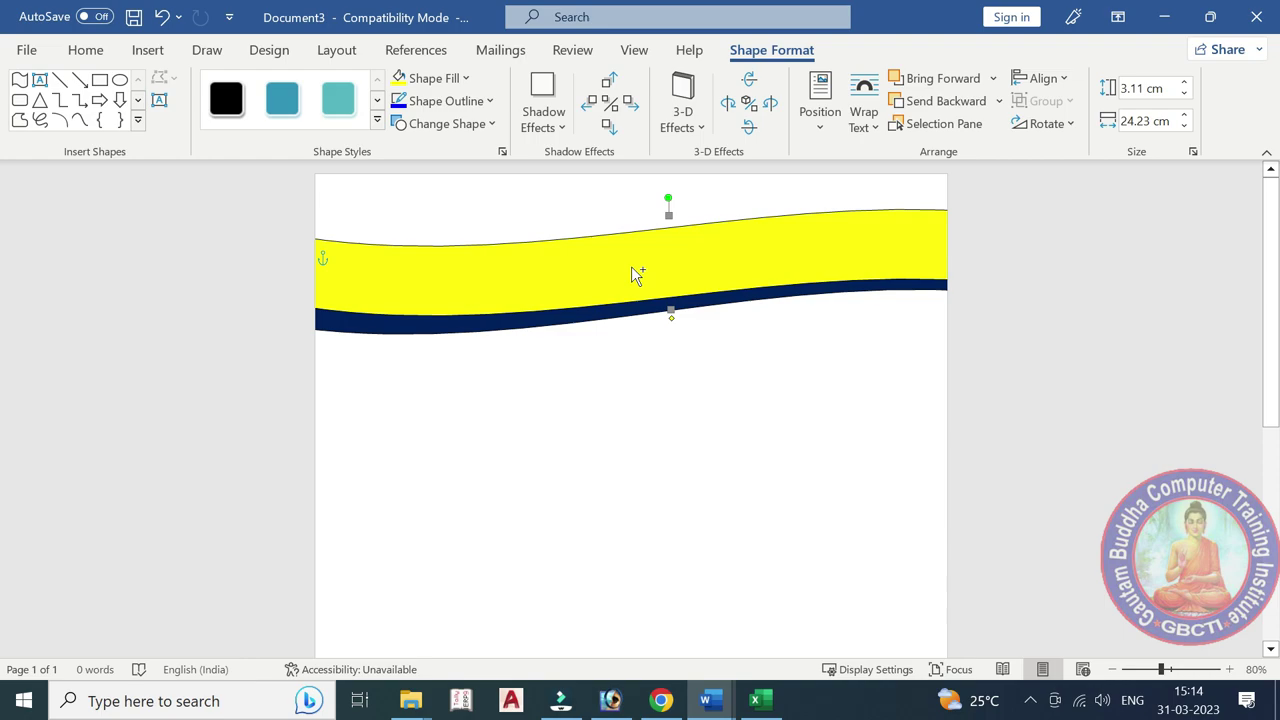
- Duplicate the yellow wave with Ctrl+D and align the copy over its upper part
key(ctrl+d)
click(641, 282)
drag(645, 263, 637, 256)
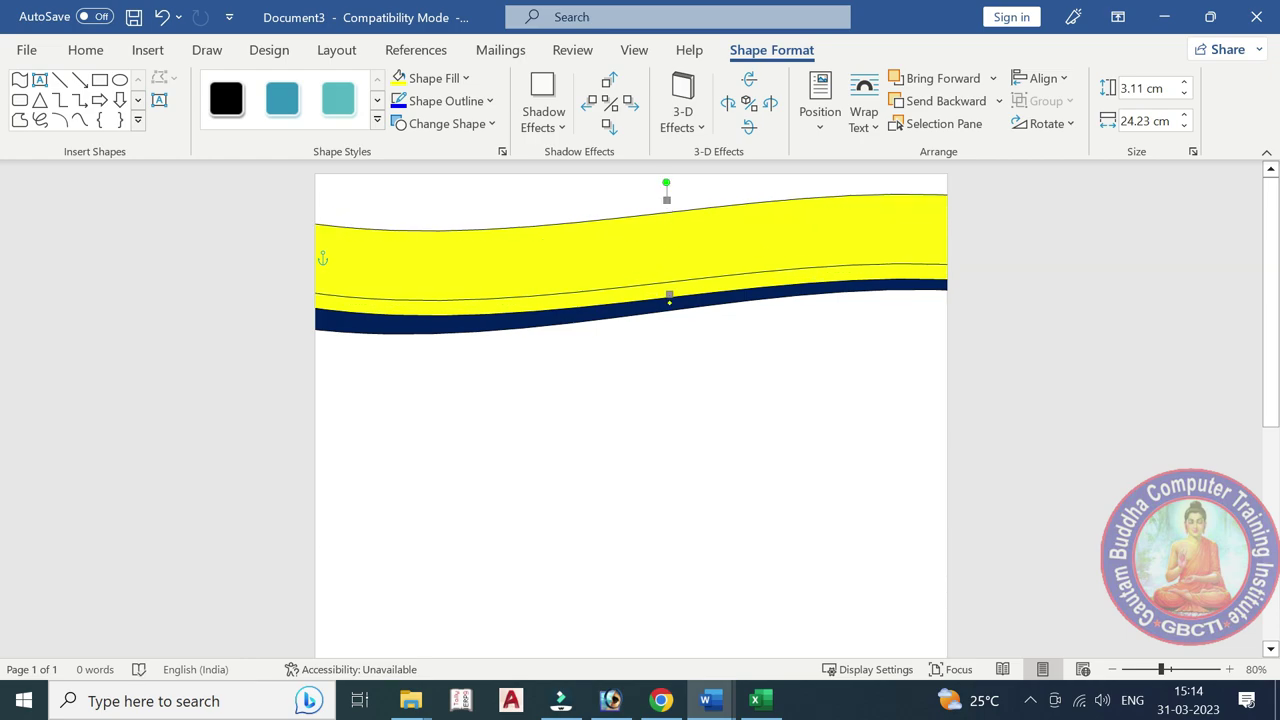
drag(664, 185, 666, 185)
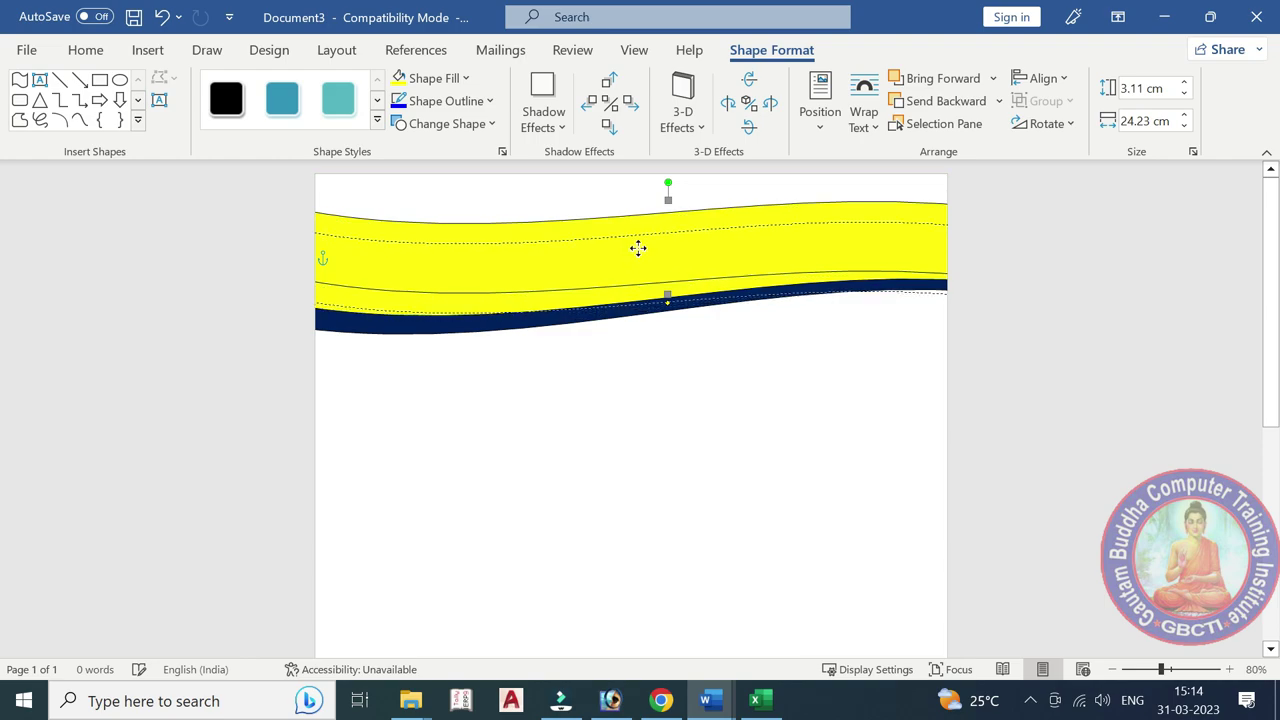
drag(640, 250, 668, 250)
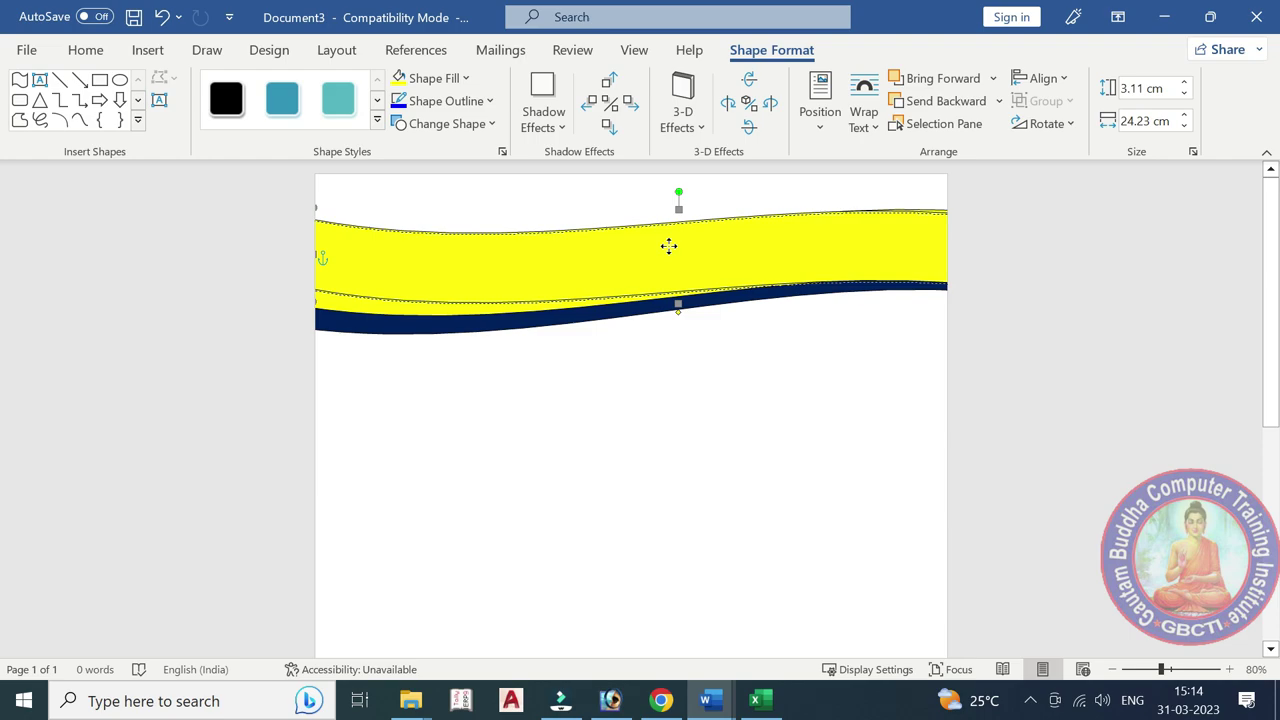
drag(668, 248, 667, 249)
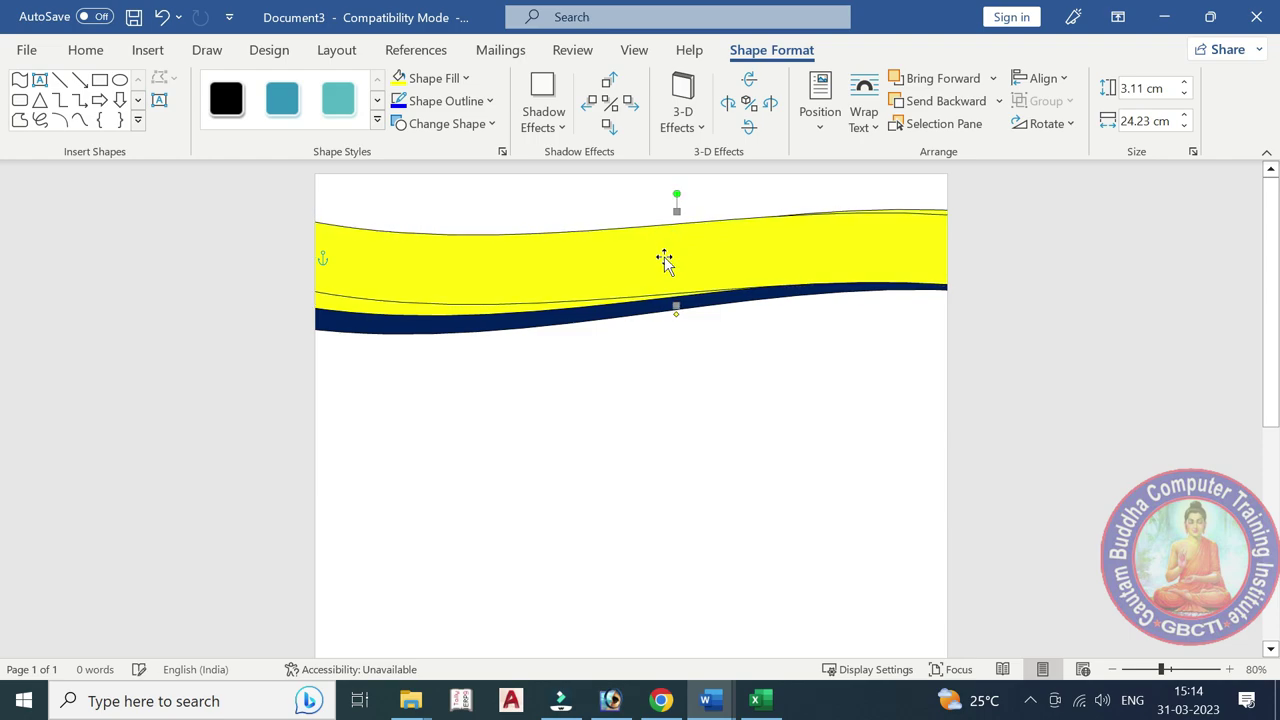
click(430, 78)
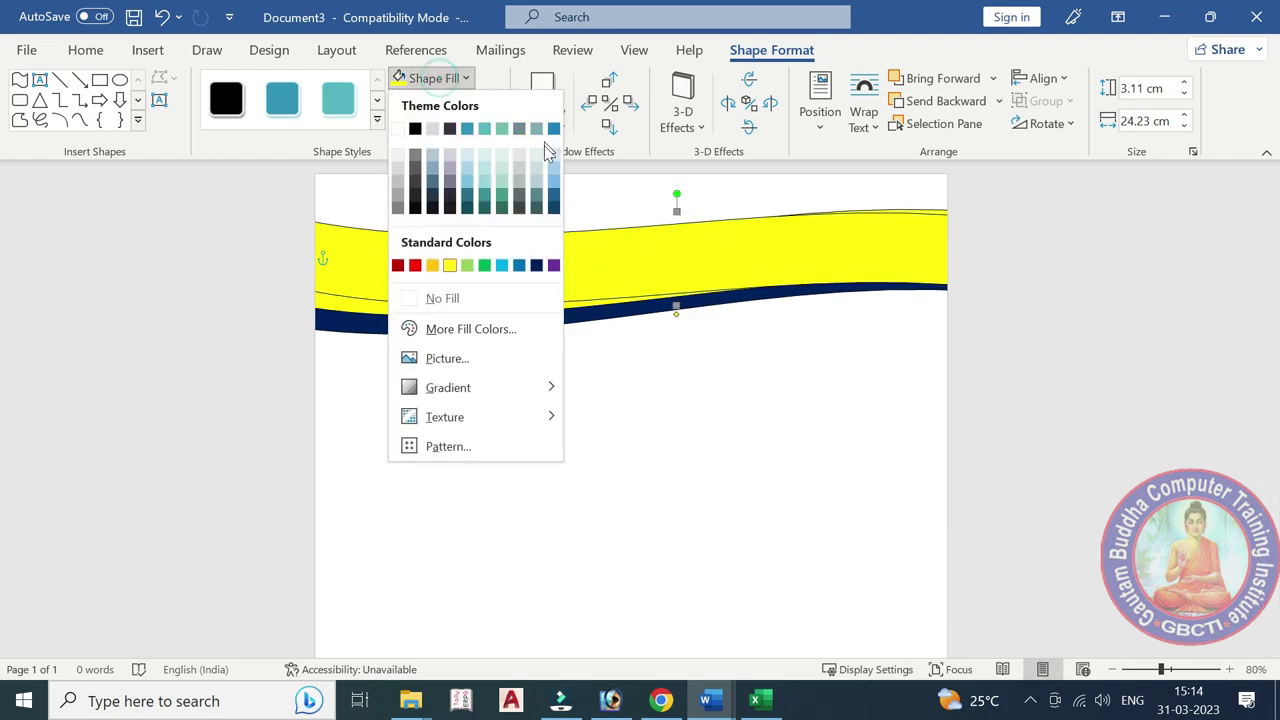
- Refill the top wave dark navy, leaving a thin yellow stripe, and pick the Rectangle shape
click(537, 264)
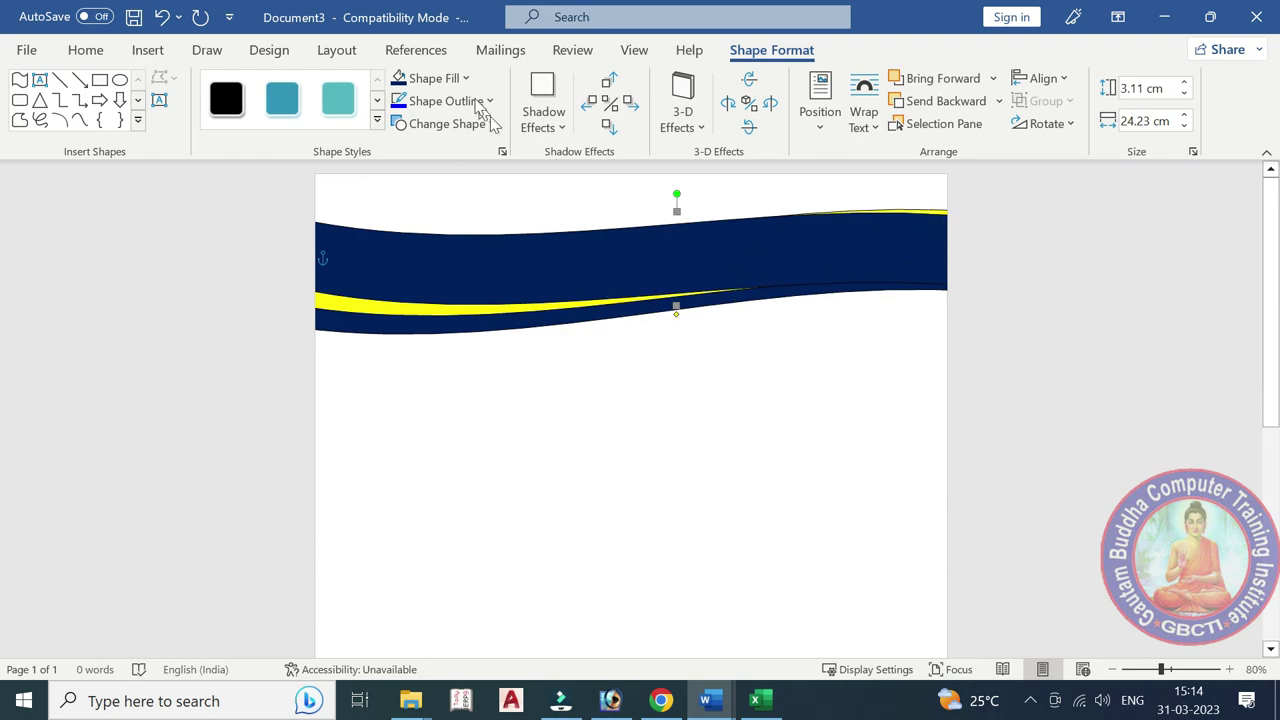
click(100, 80)
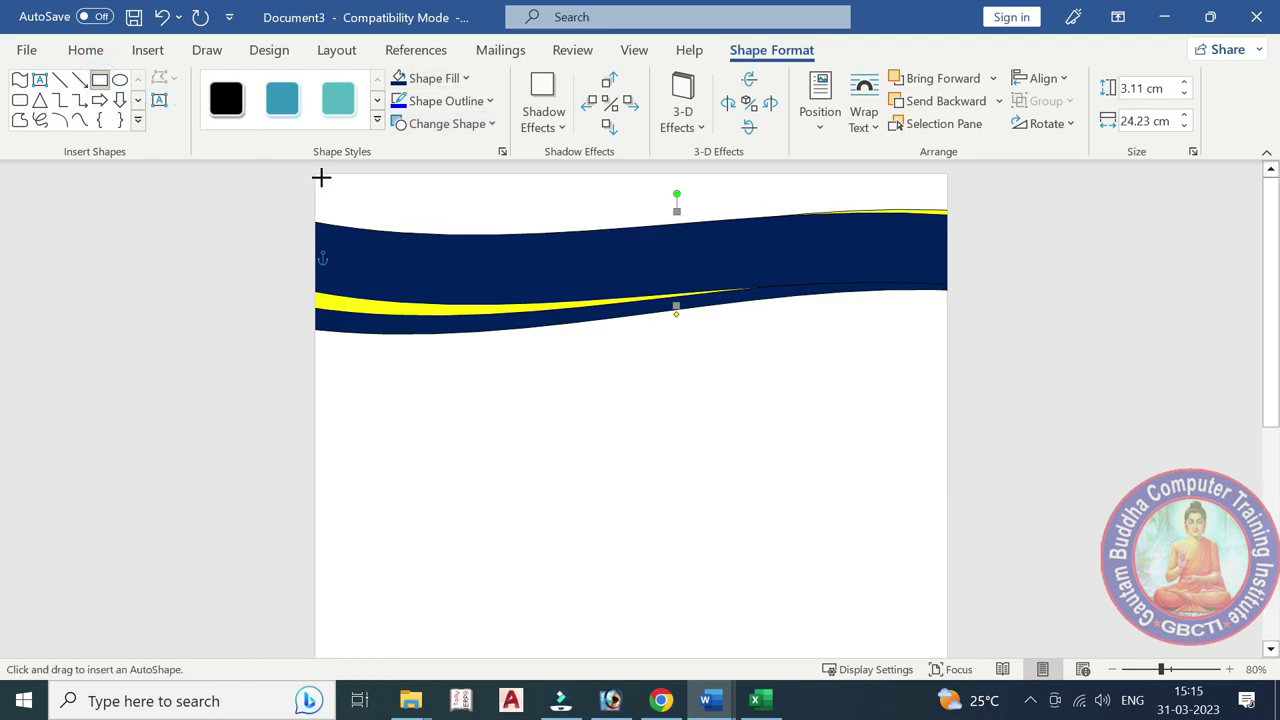
- Draw a dark navy rectangle covering the page top above the wave
drag(321, 177, 991, 264)
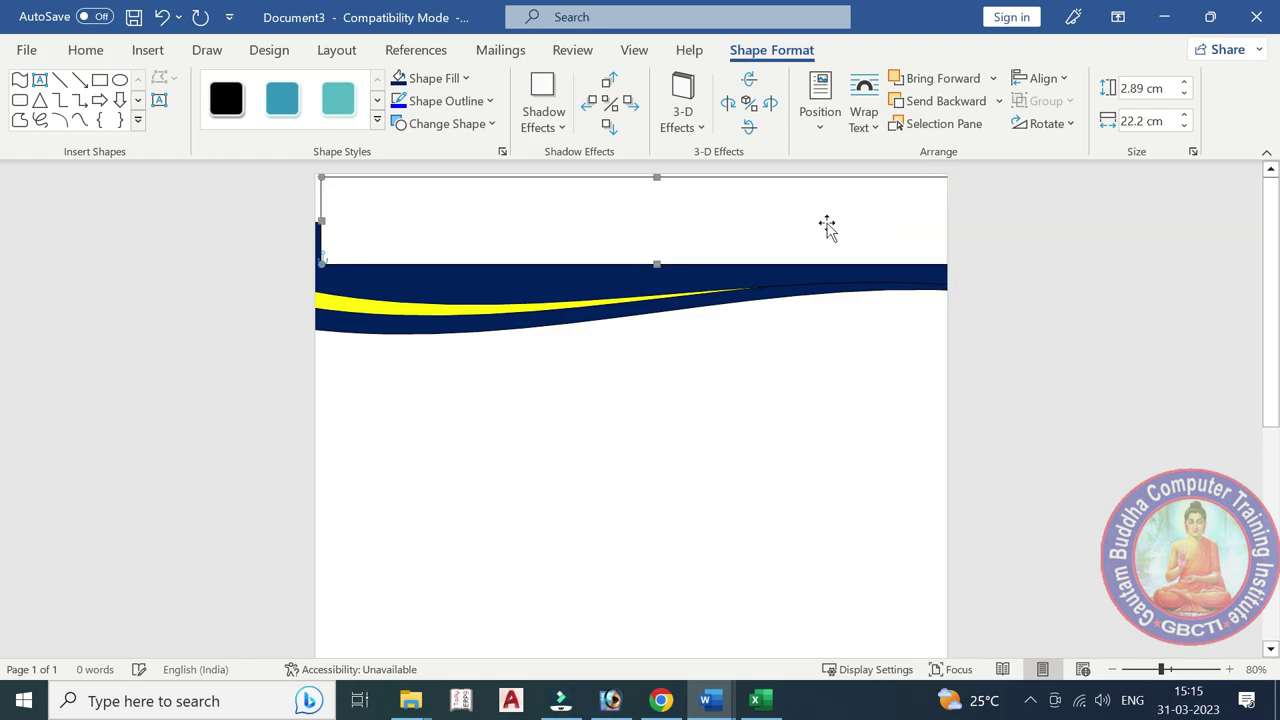
click(707, 201)
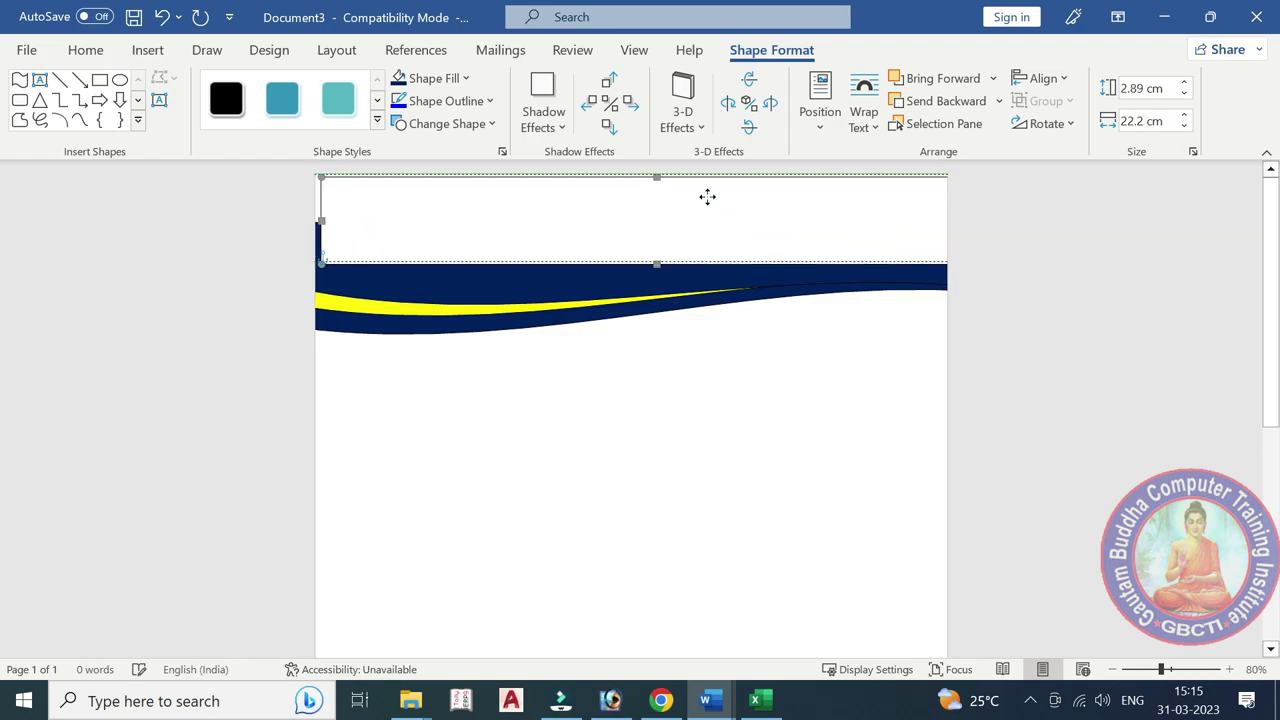
drag(707, 197, 715, 205)
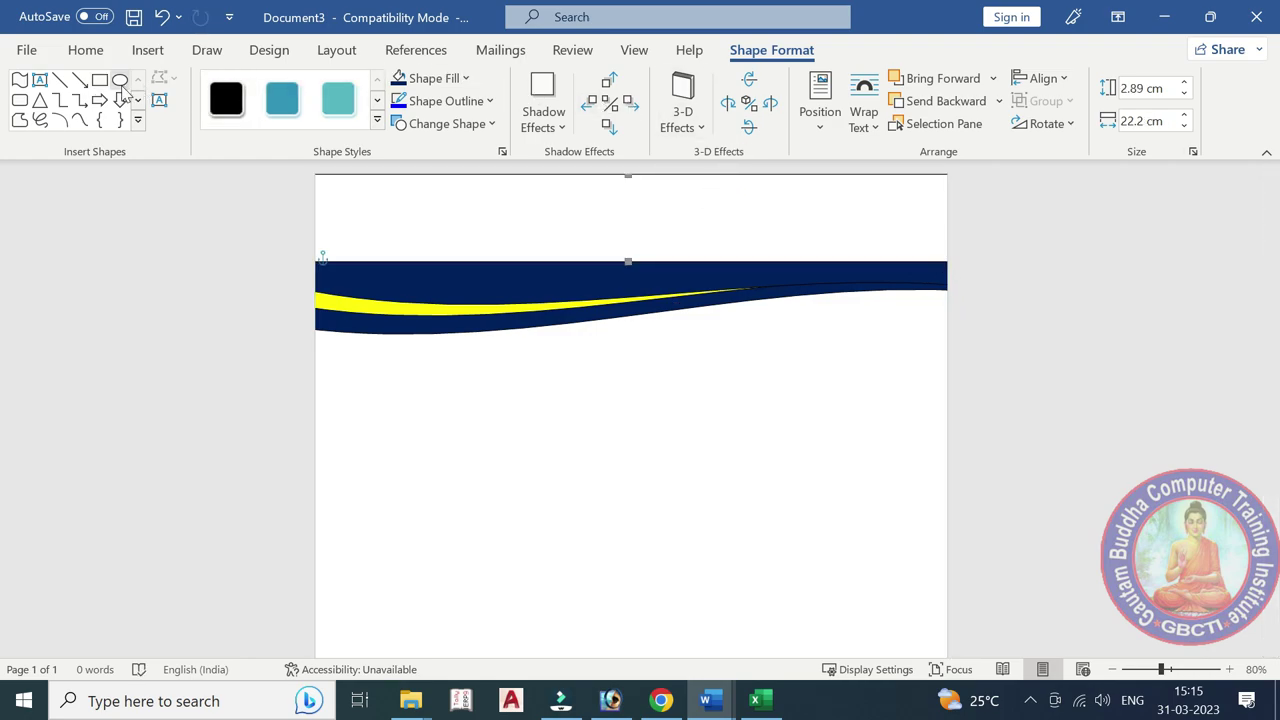
click(404, 84)
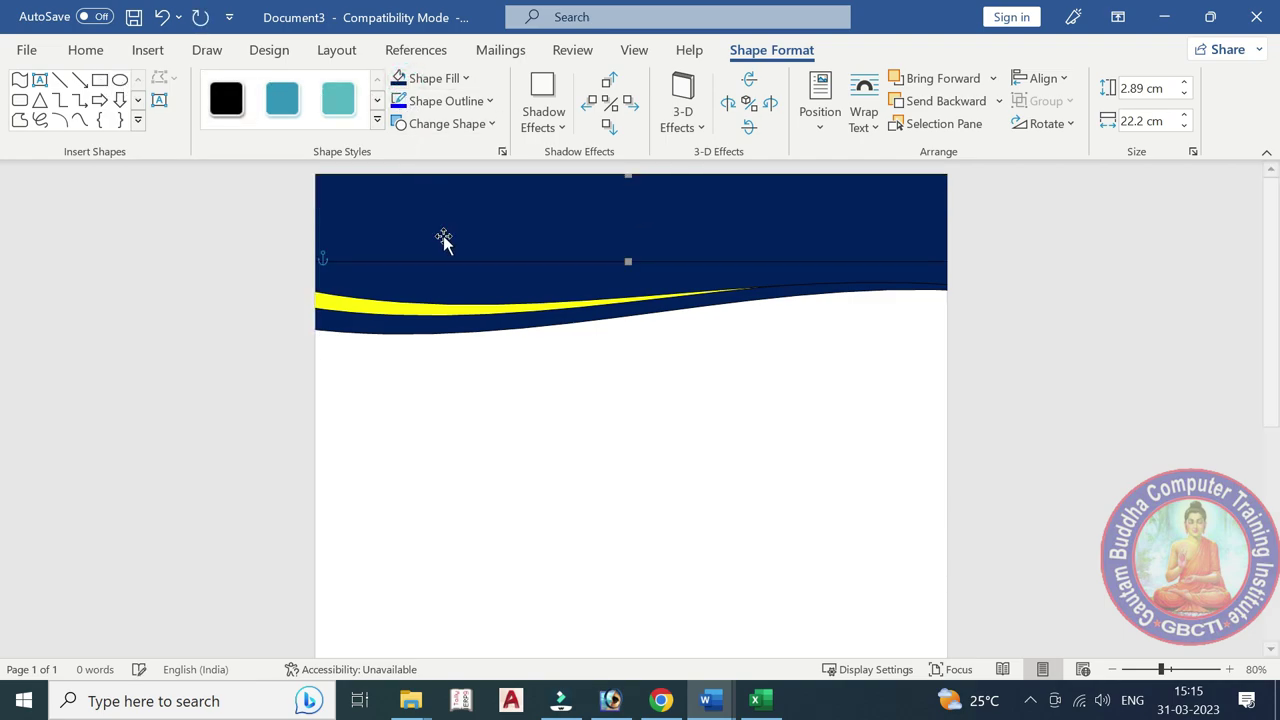
- Set No Outline on the wave and on the navy top rectangle
click(432, 335)
click(430, 101)
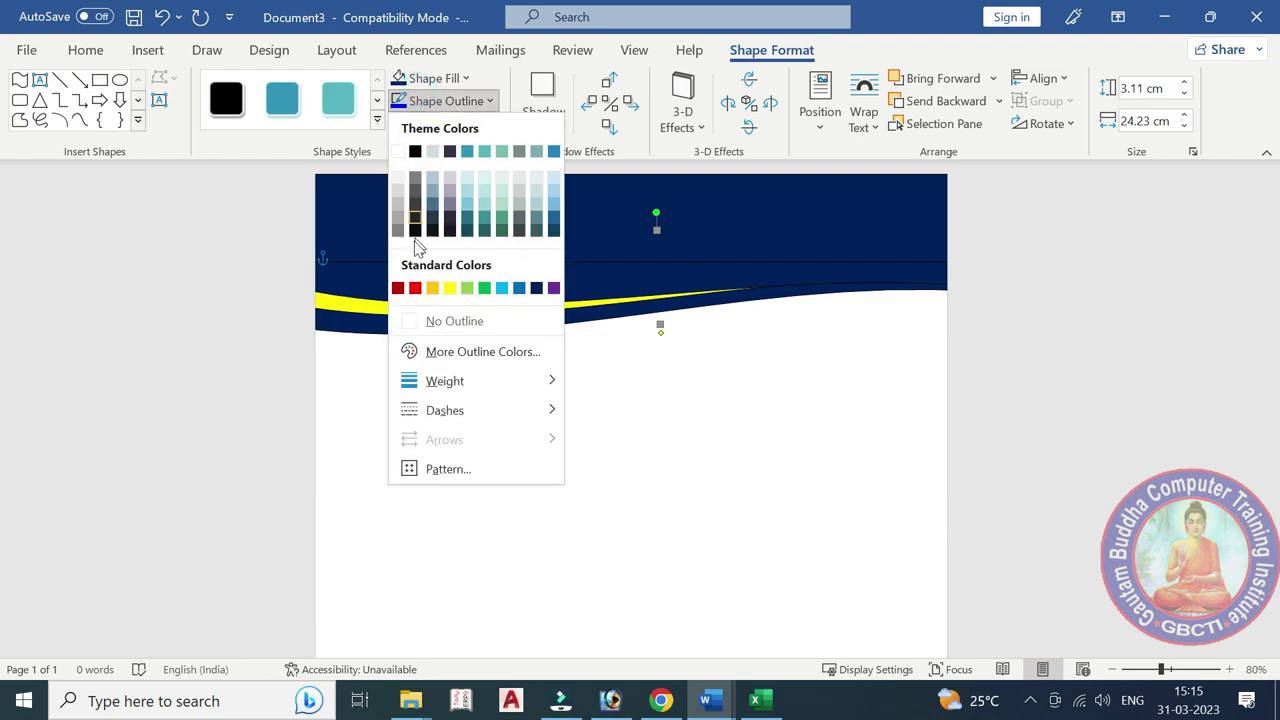
click(415, 319)
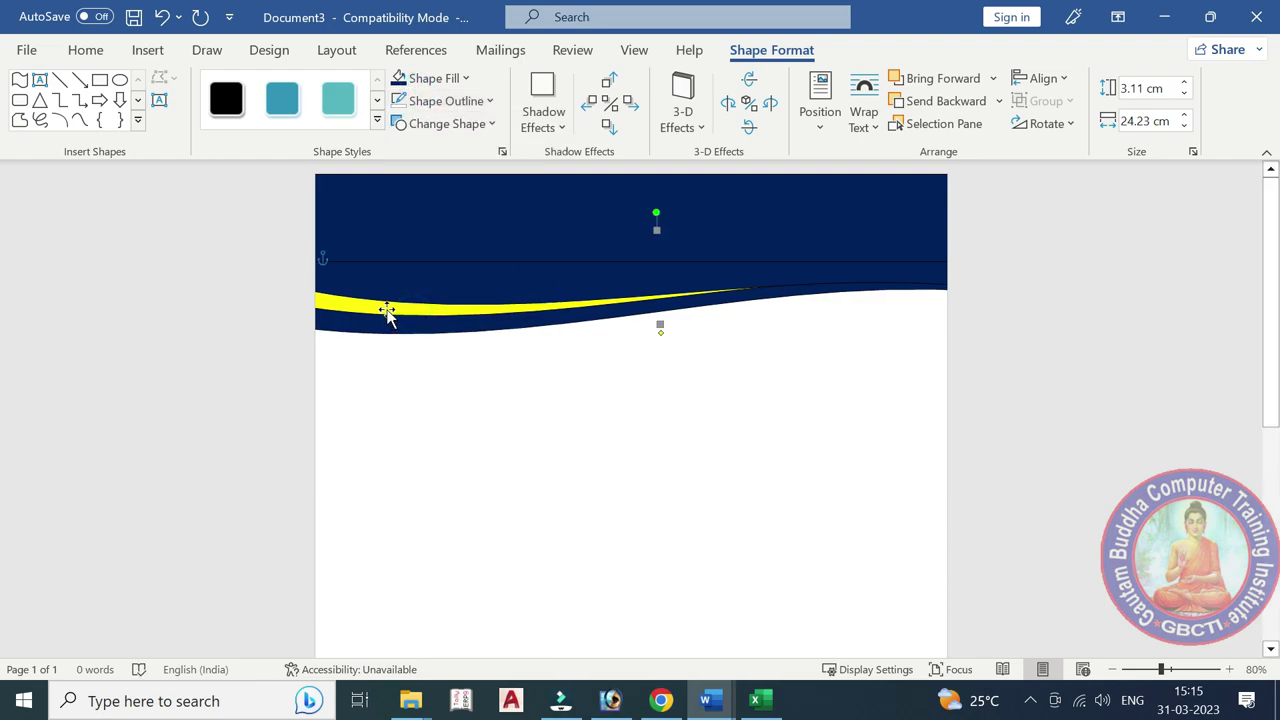
click(443, 101)
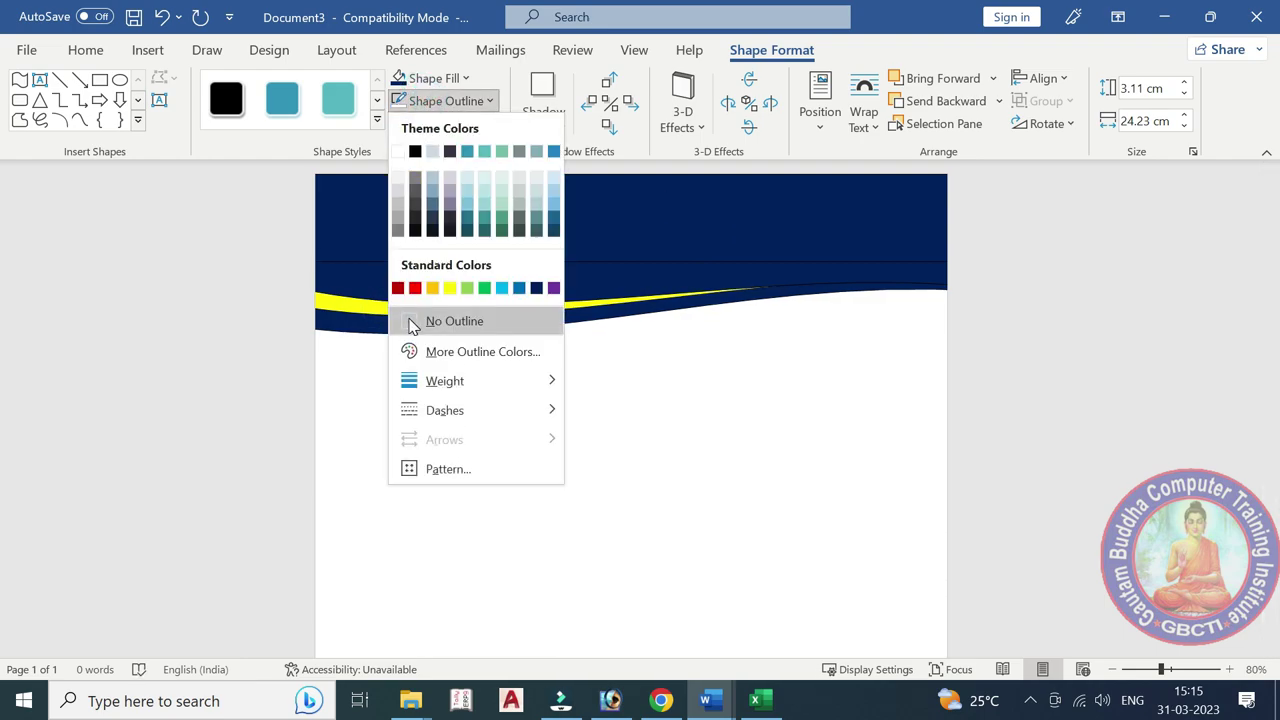
click(413, 321)
click(400, 266)
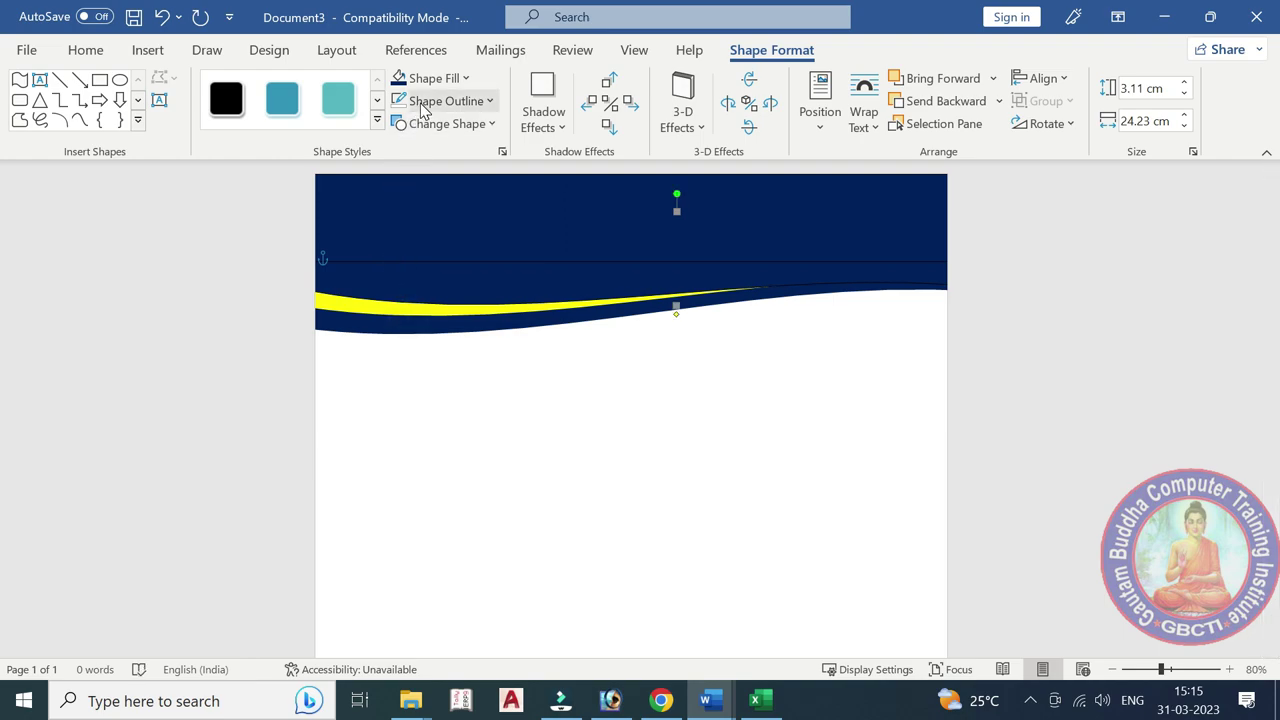
click(425, 106)
click(417, 320)
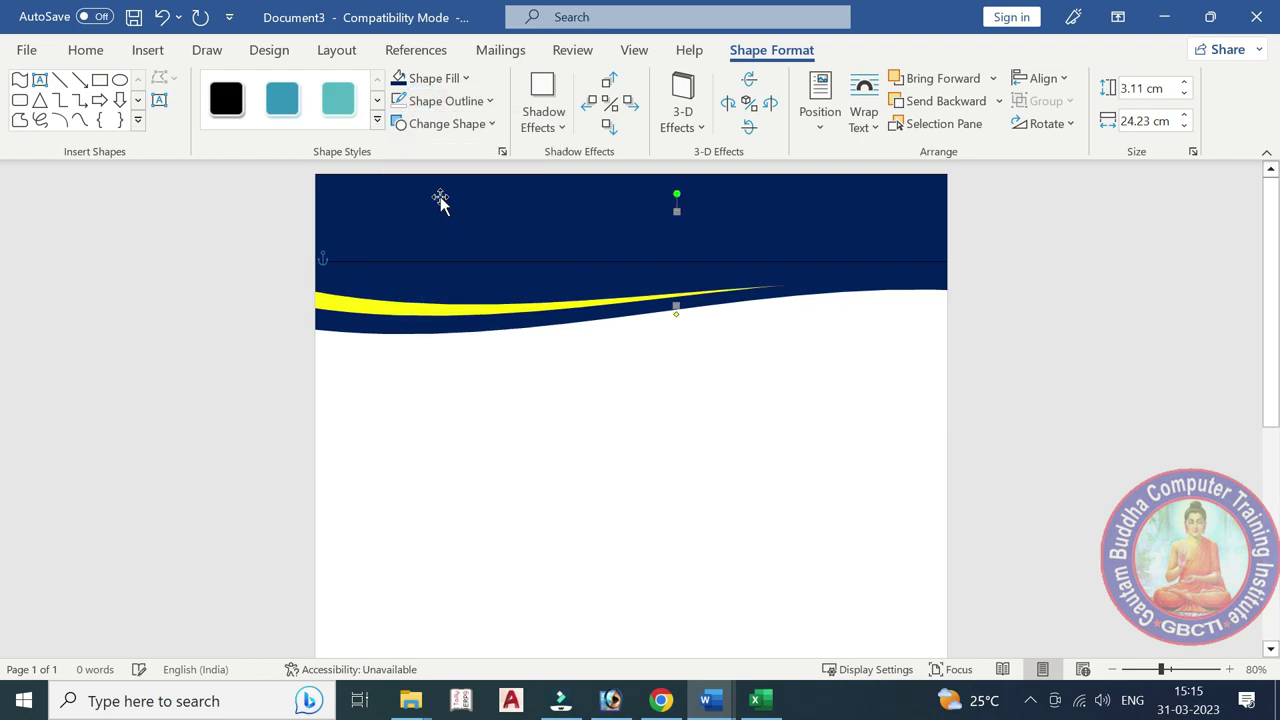
click(440, 200)
click(445, 101)
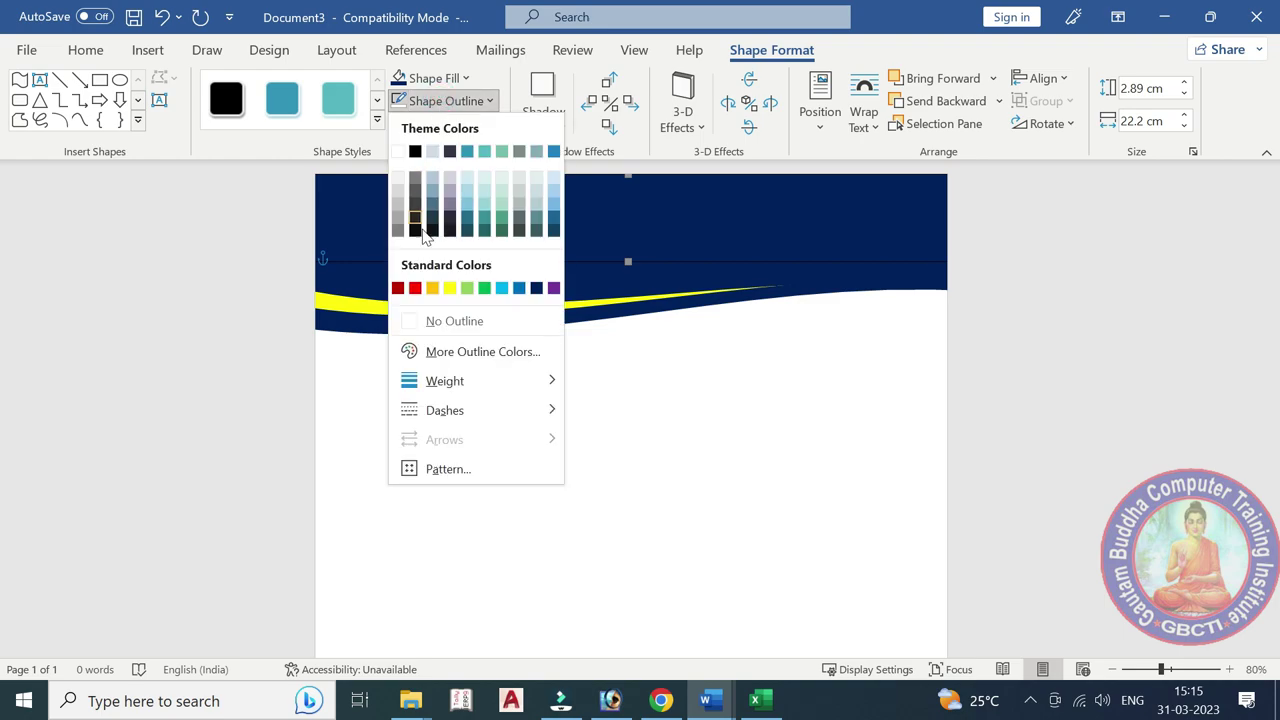
click(423, 321)
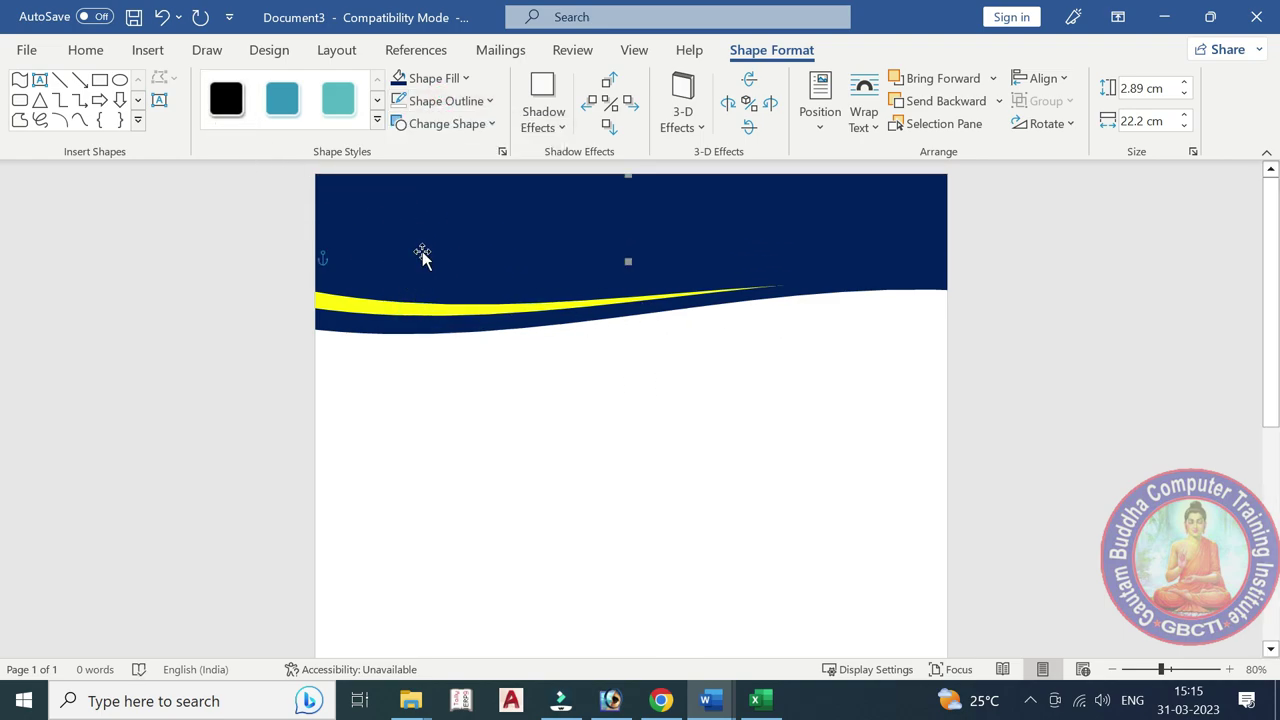
- Draw a 2.65 cm circle at the top-left of the navy header
click(120, 80)
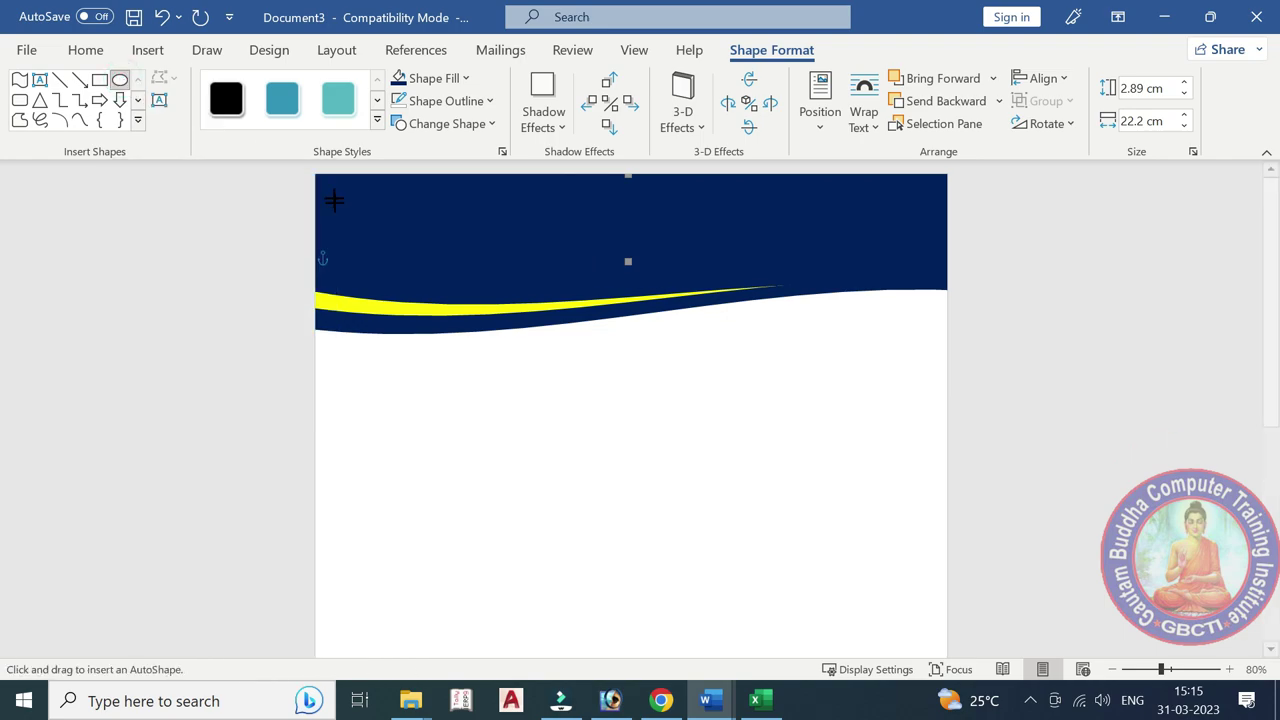
drag(352, 200, 424, 276)
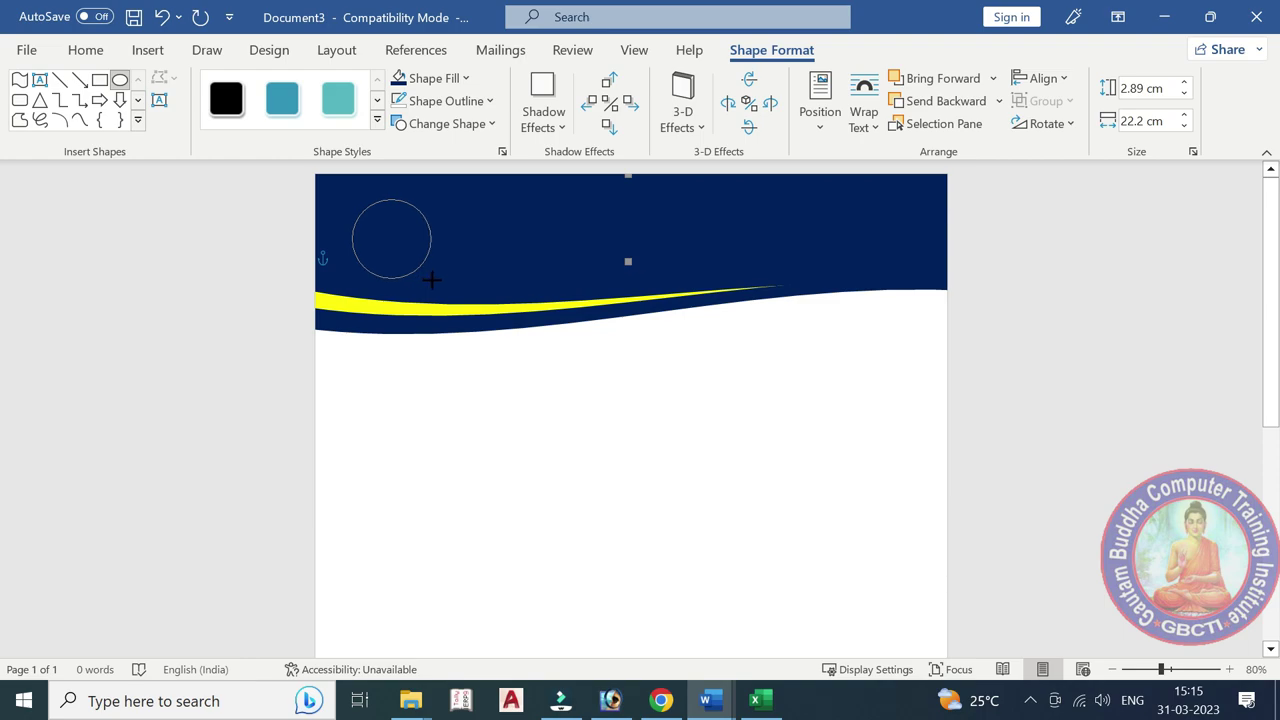
drag(424, 276, 432, 280)
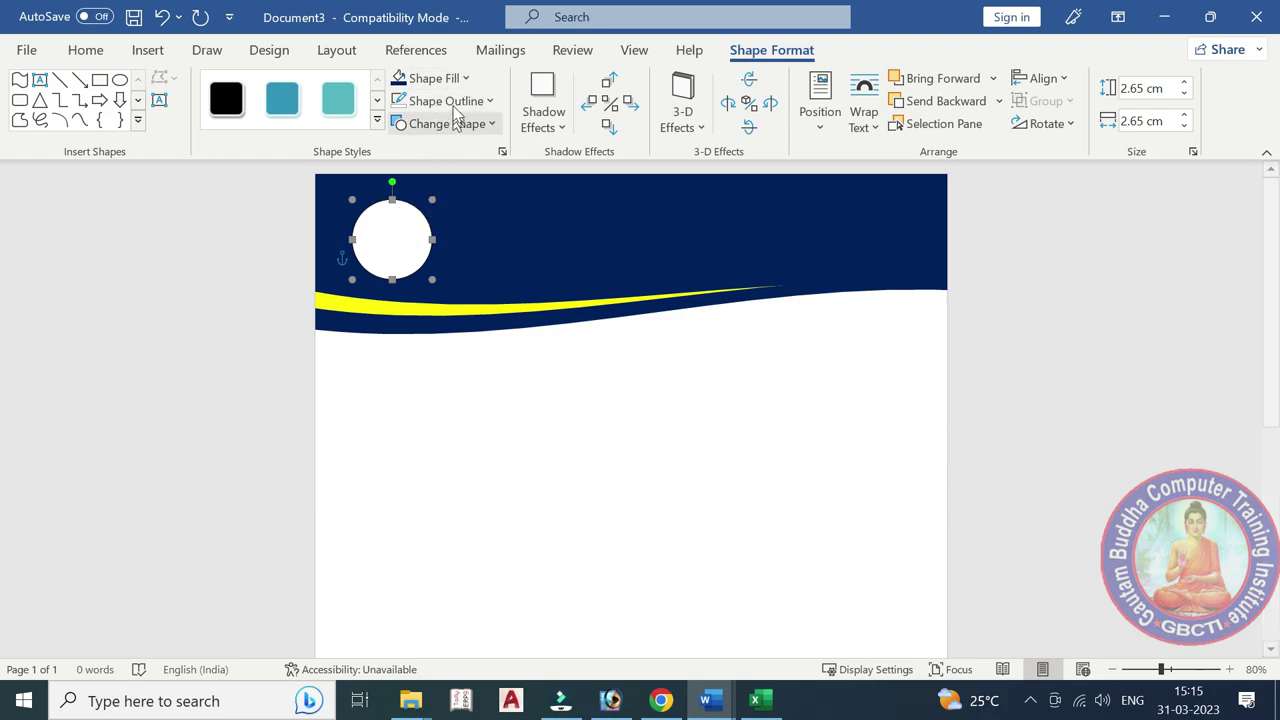
click(457, 79)
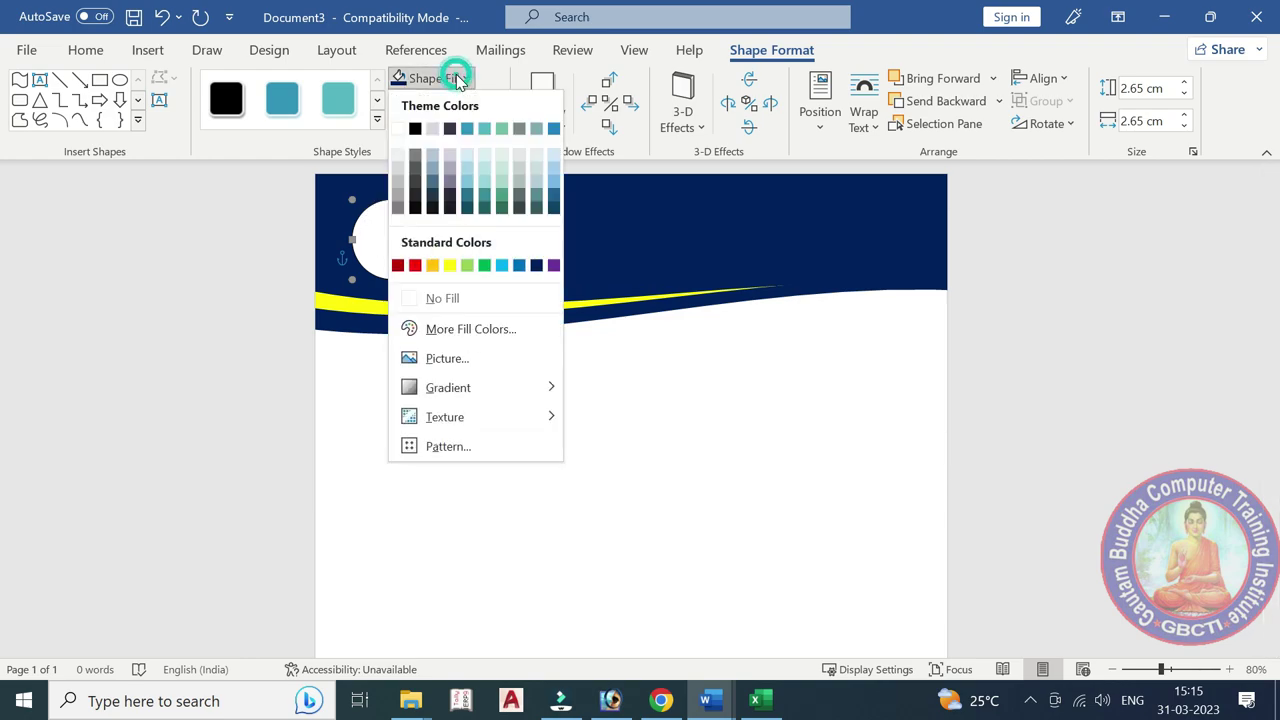
- Fill the circle with the 'download' logo picture from Desktop > GBCTI
click(446, 358)
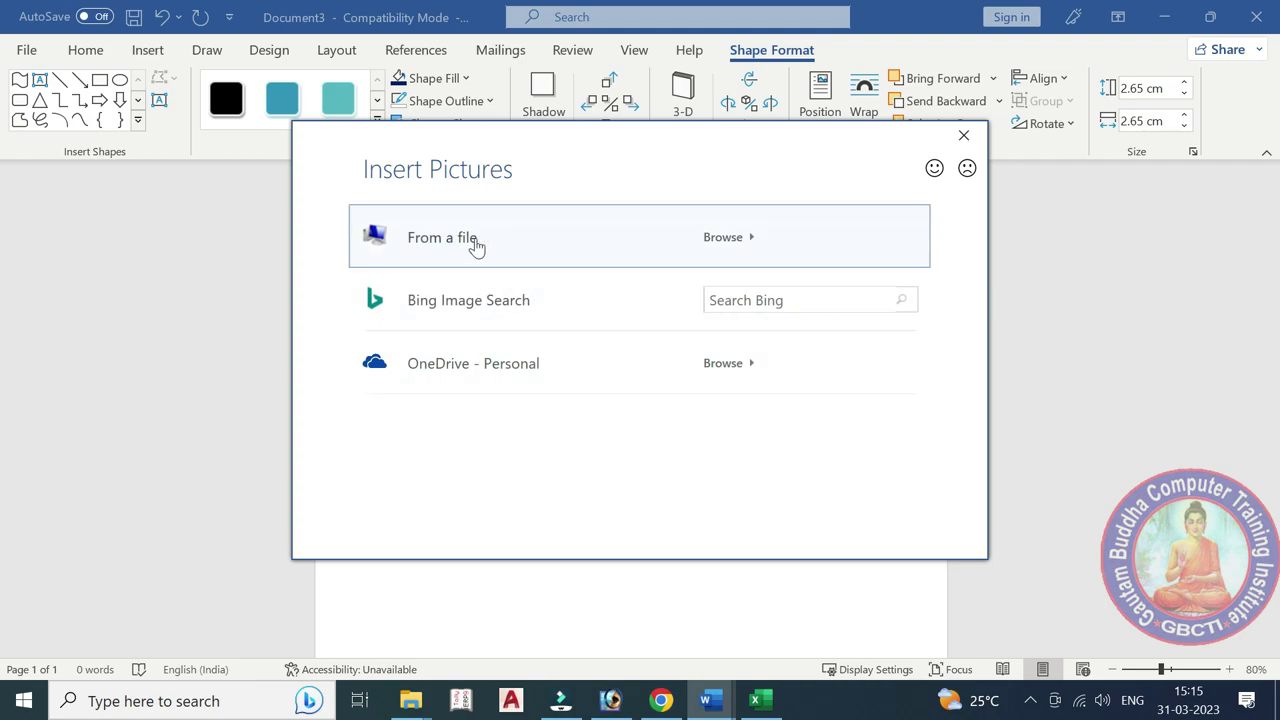
click(502, 241)
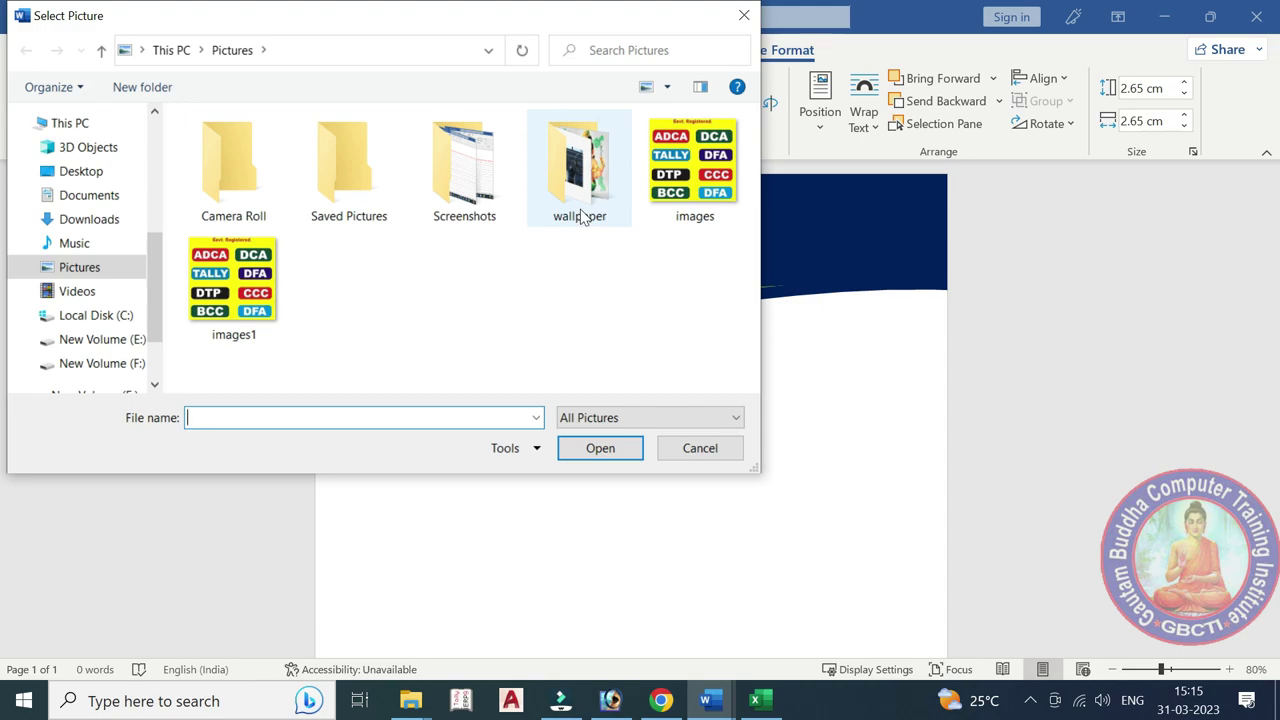
click(84, 172)
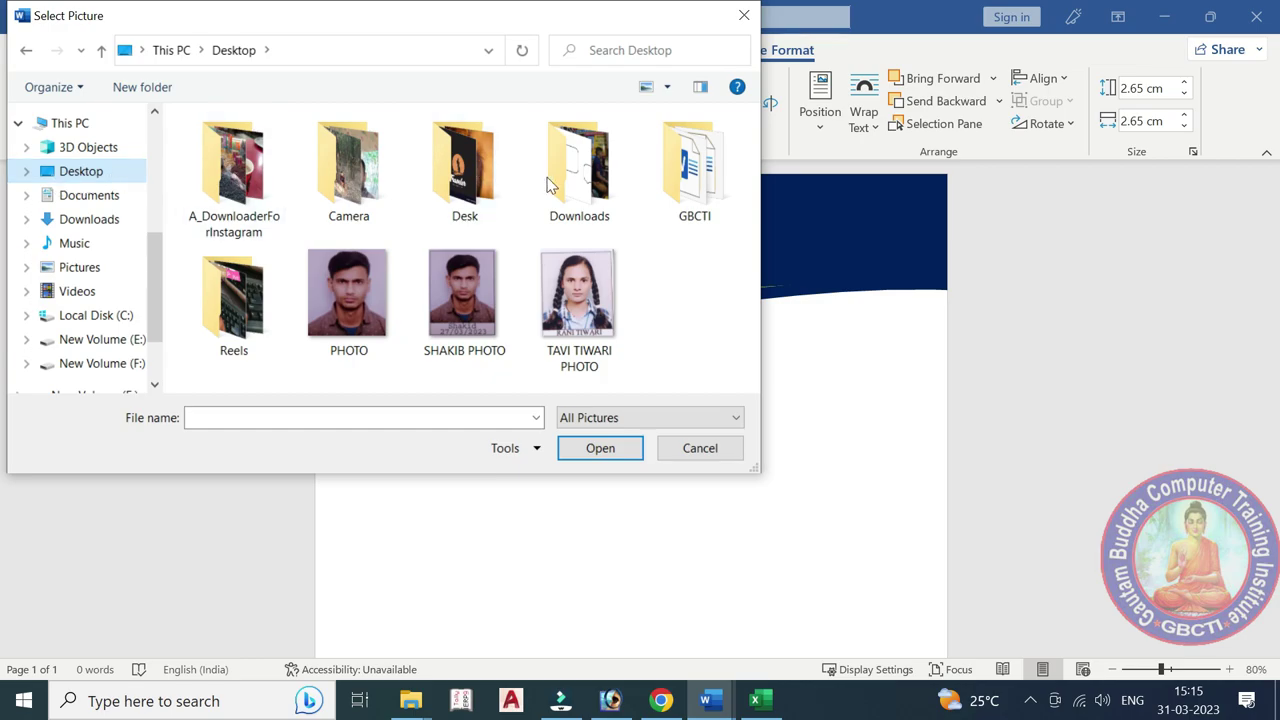
double_click(705, 197)
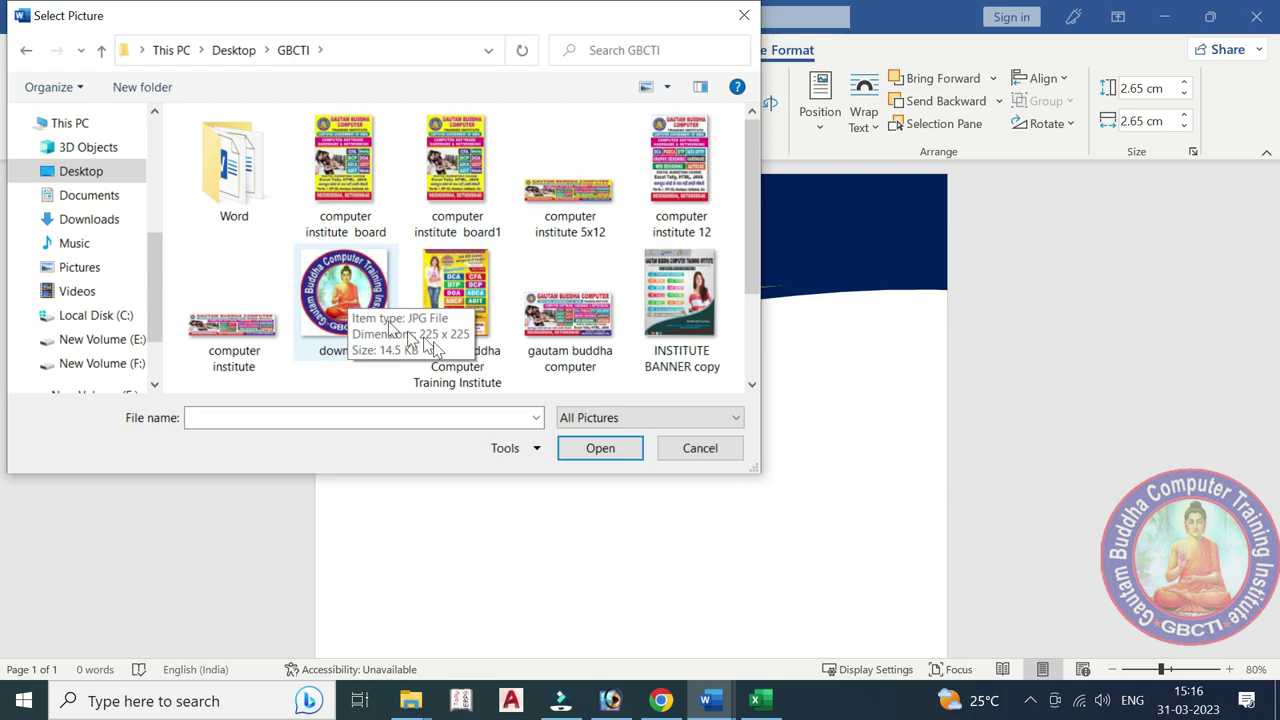
click(345, 292)
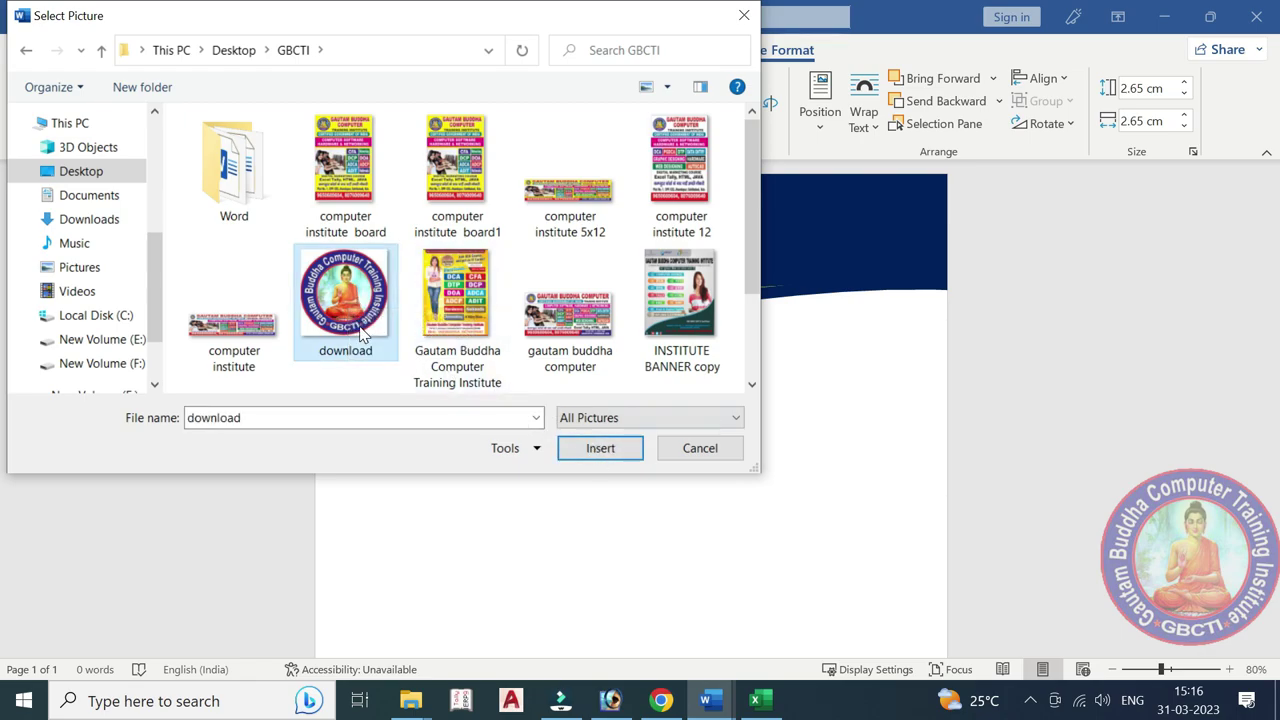
click(597, 448)
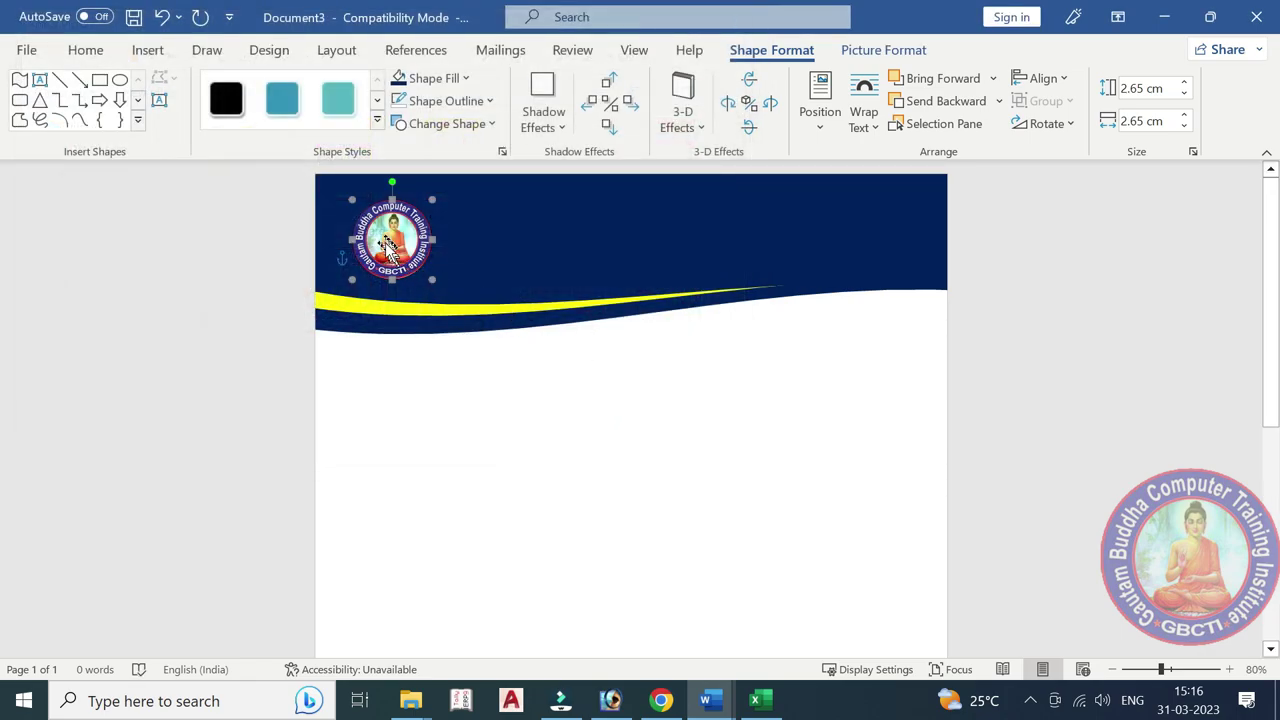
click(404, 397)
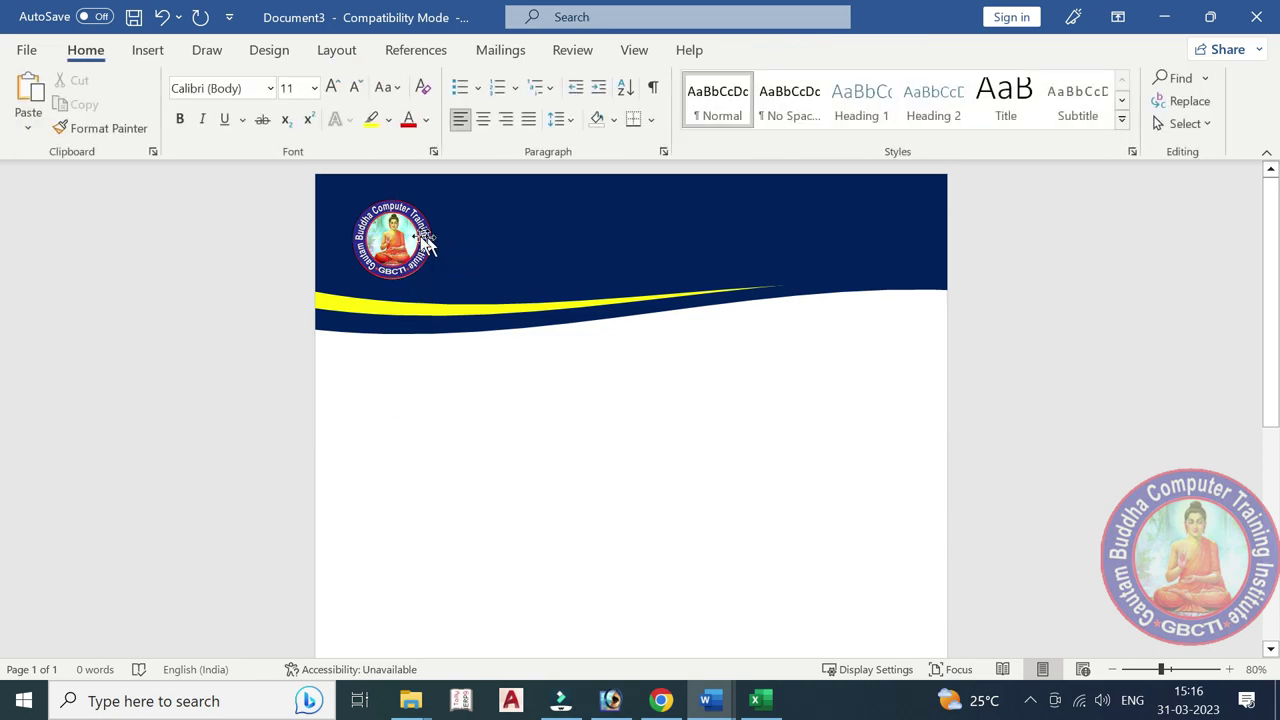
- Insert first-style WordArt reading 'GBCTI'
click(537, 257)
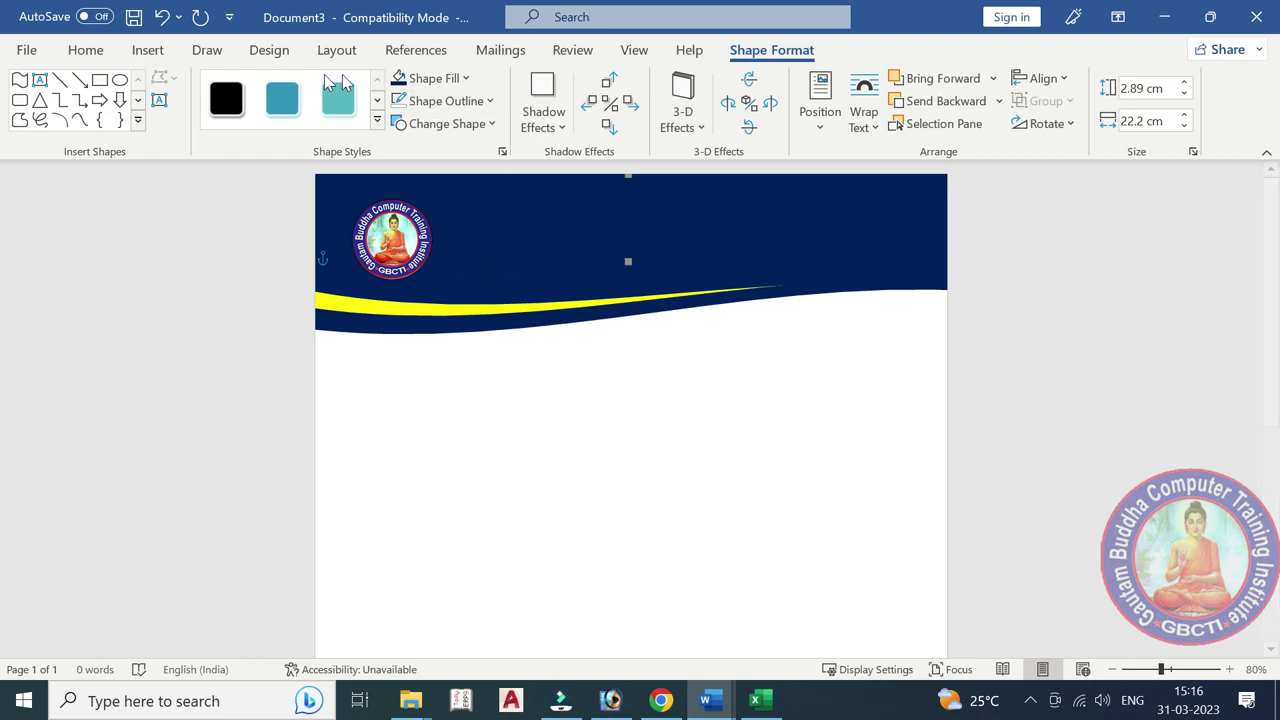
click(147, 52)
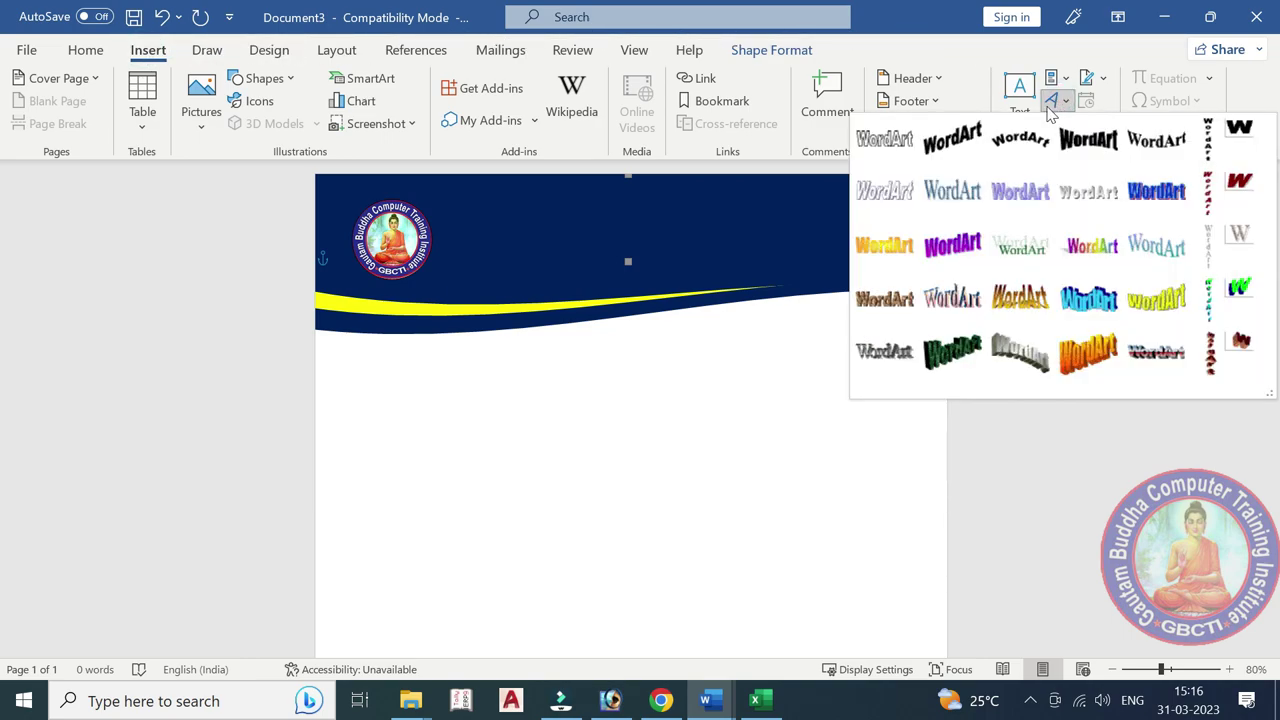
click(887, 141)
text(G)
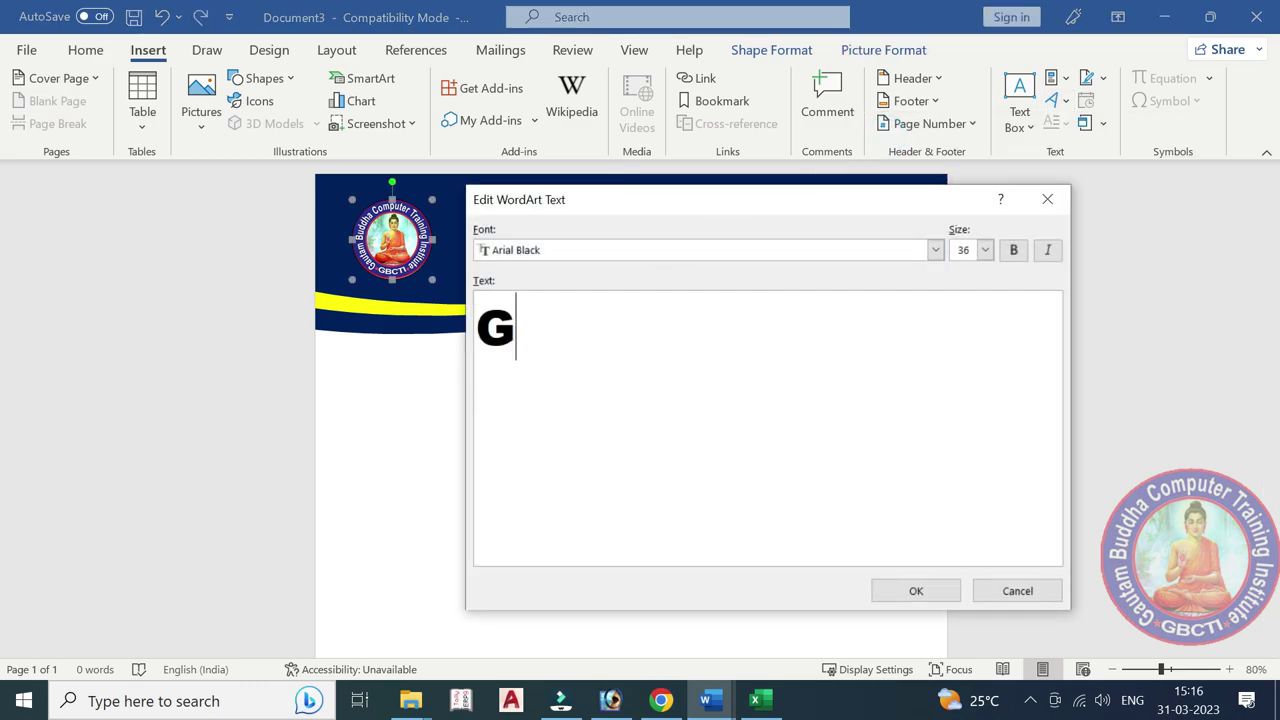
text(BCTI)
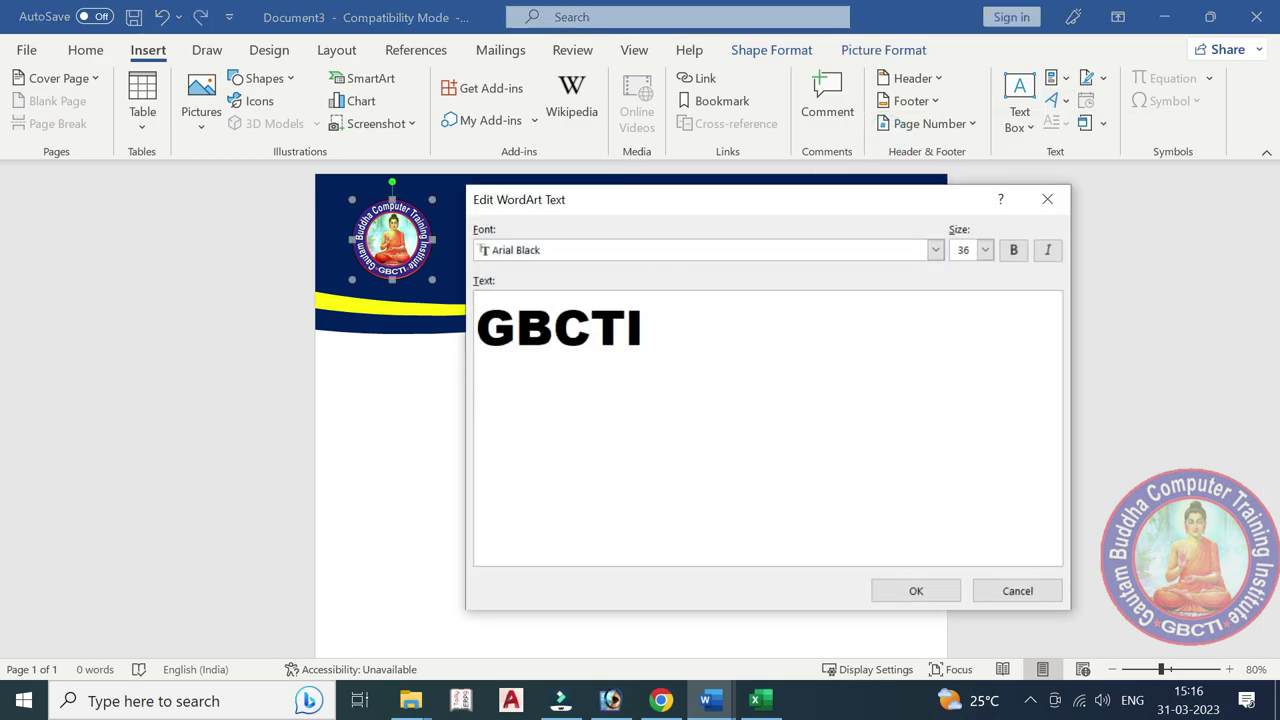
click(921, 584)
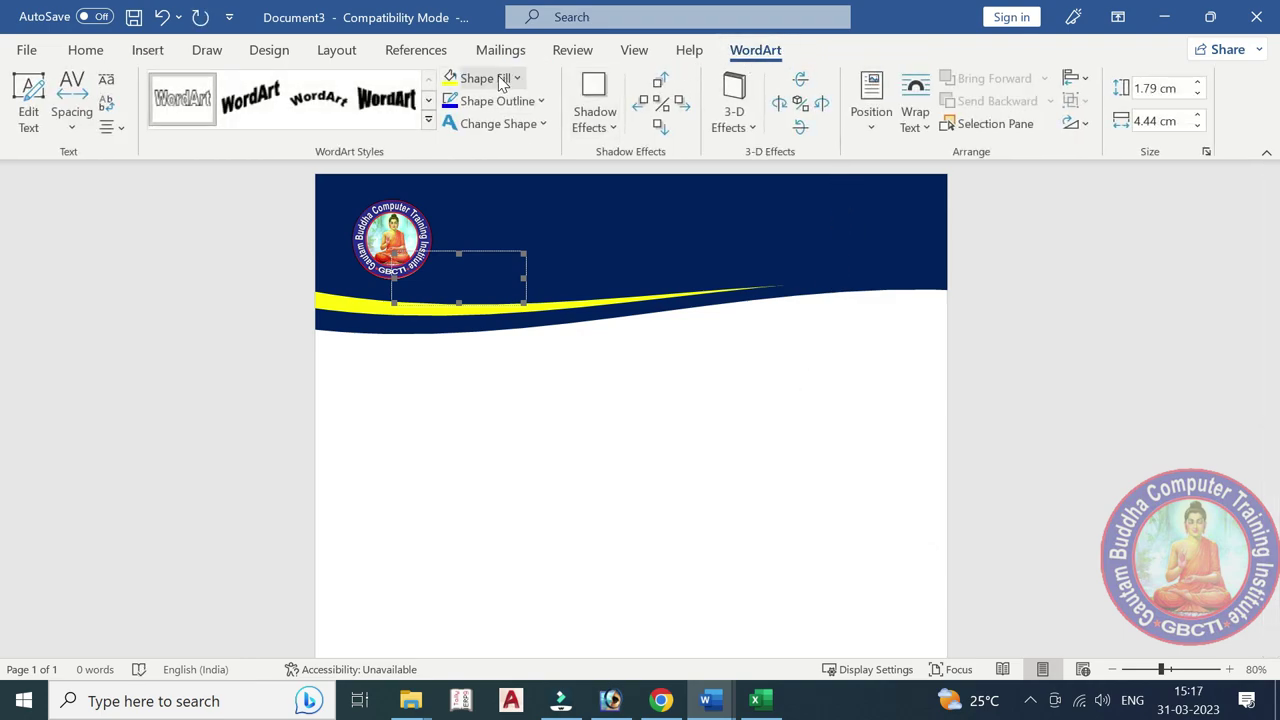
- Place the GBCTI title top centre in the header, sized 8.73 cm by 1.06 cm
click(870, 118)
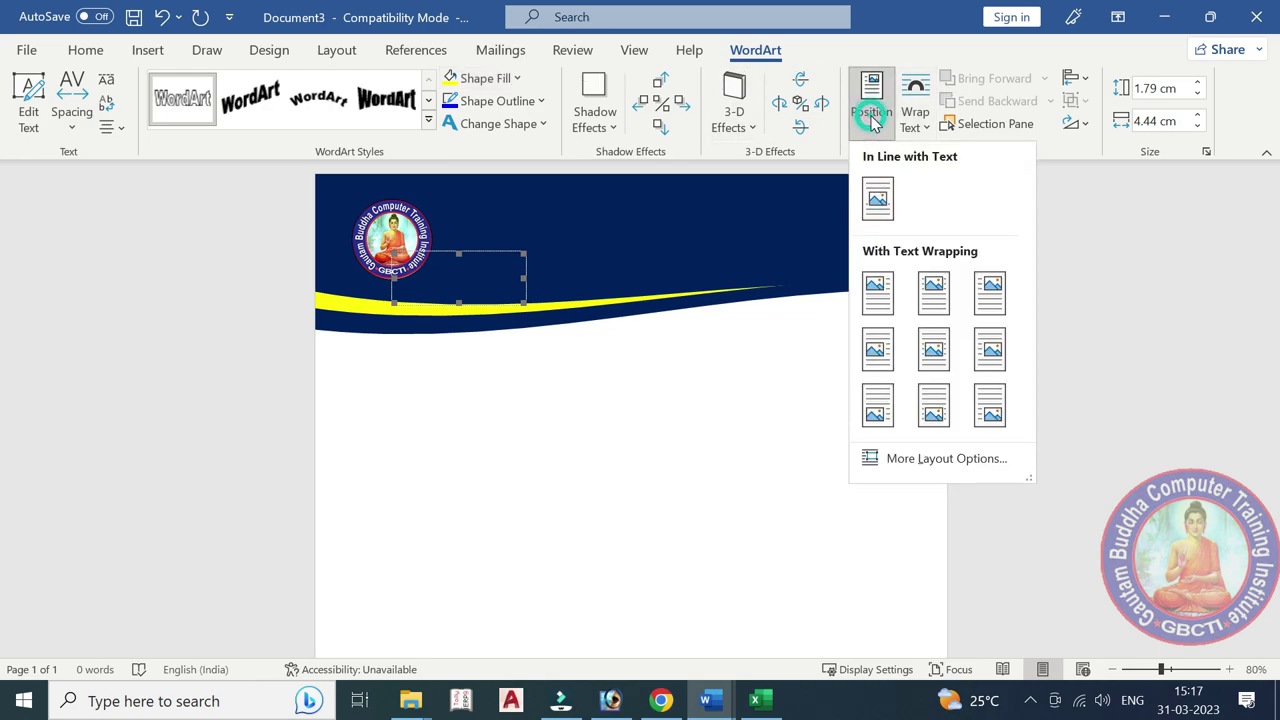
click(933, 290)
mouse_move(680, 265)
mouse_down()
mouse_move(668, 195)
mouse_move(604, 192)
mouse_move(836, 210)
mouse_up()
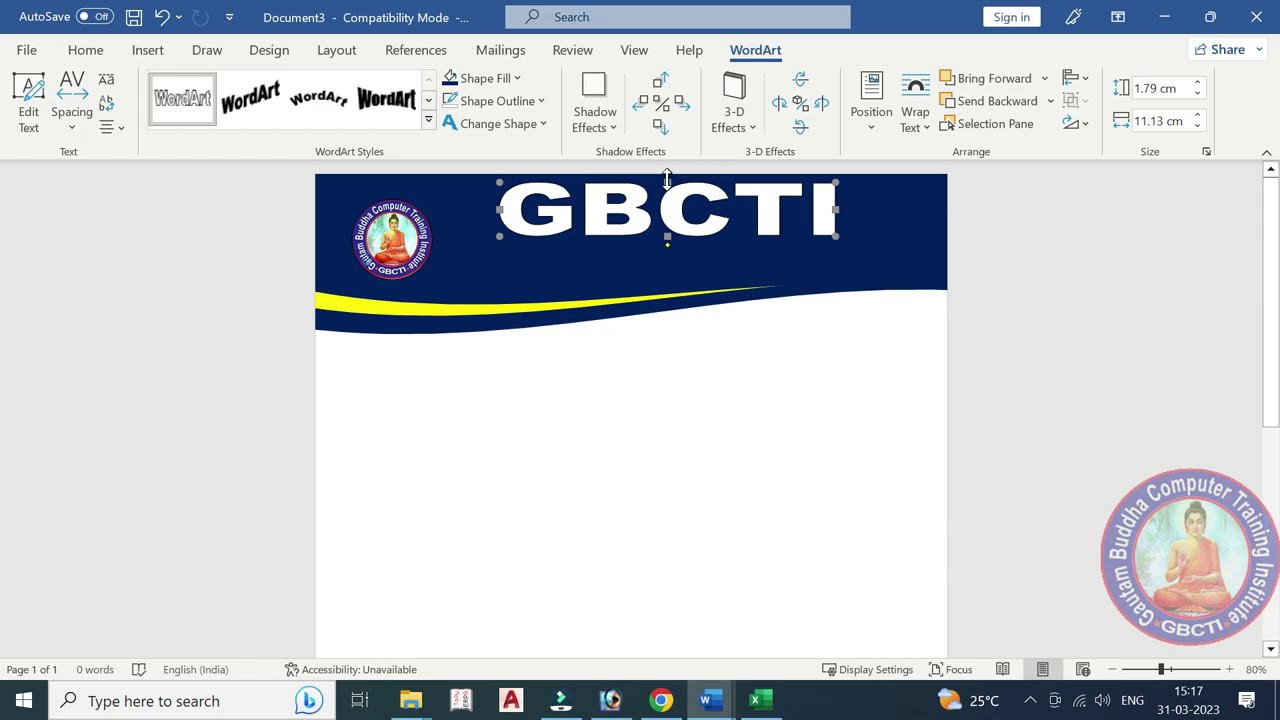
drag(666, 181, 666, 204)
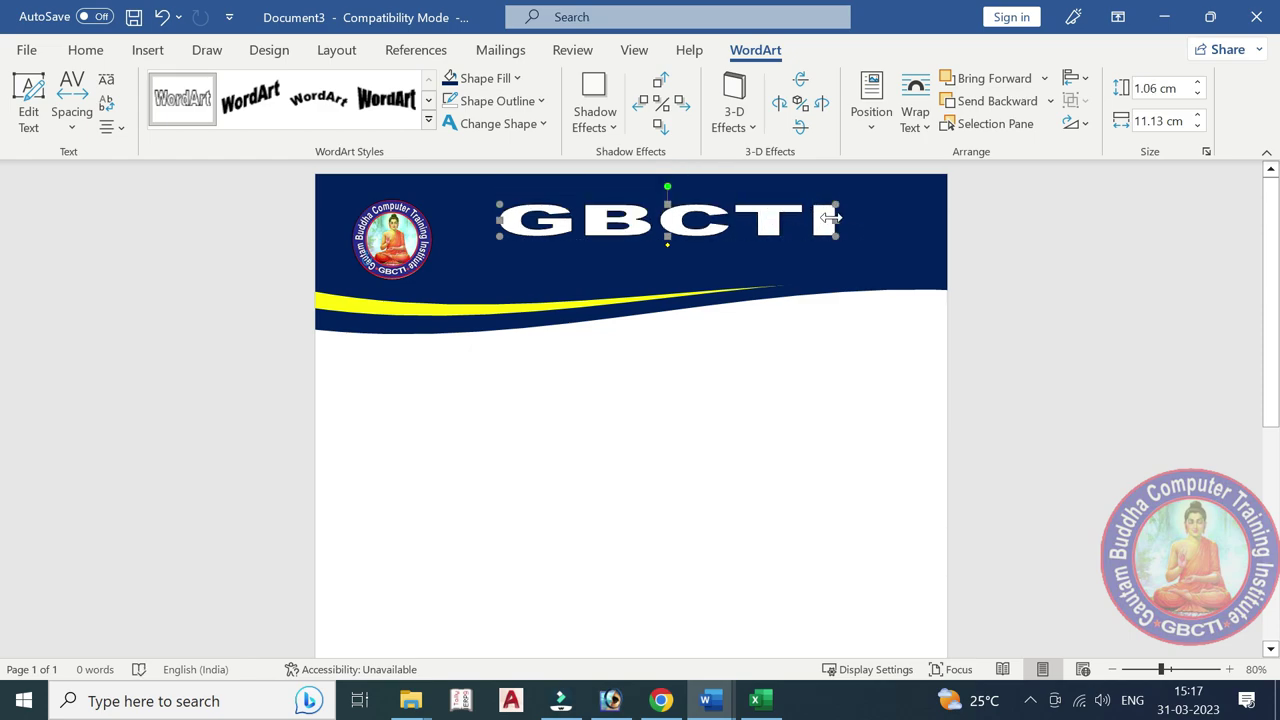
drag(776, 215, 765, 217)
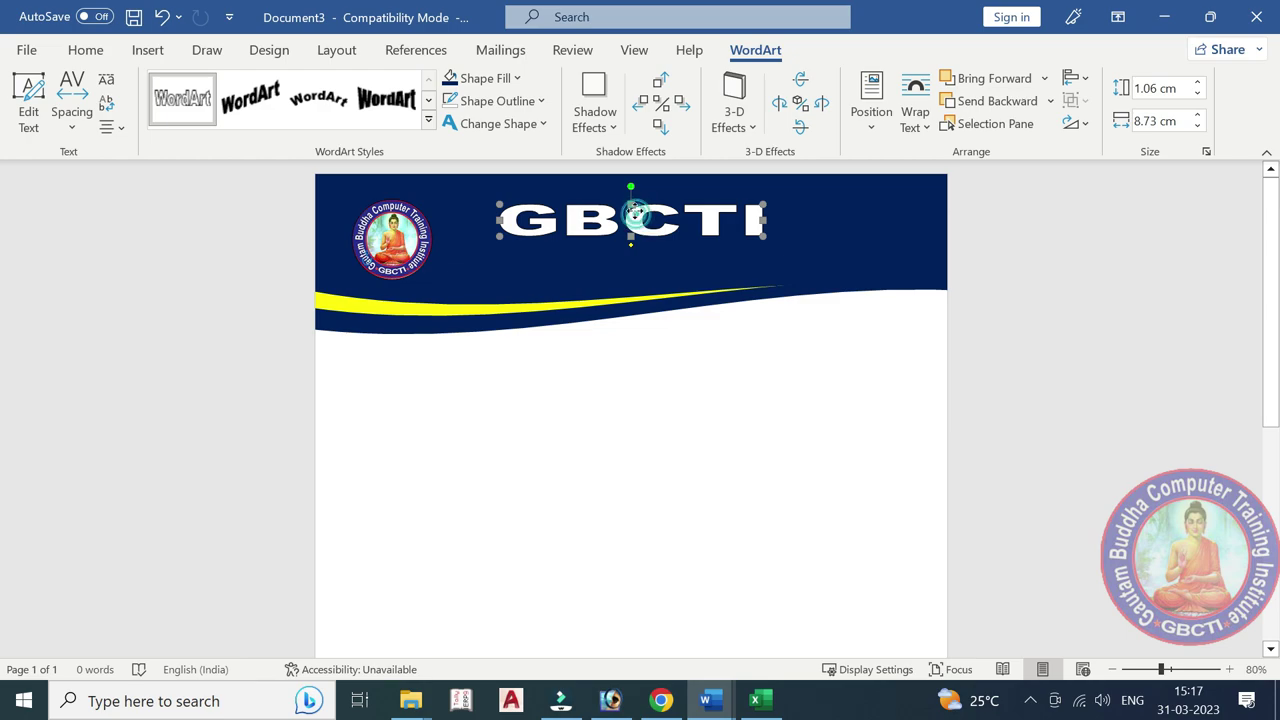
drag(632, 208, 628, 205)
click(717, 349)
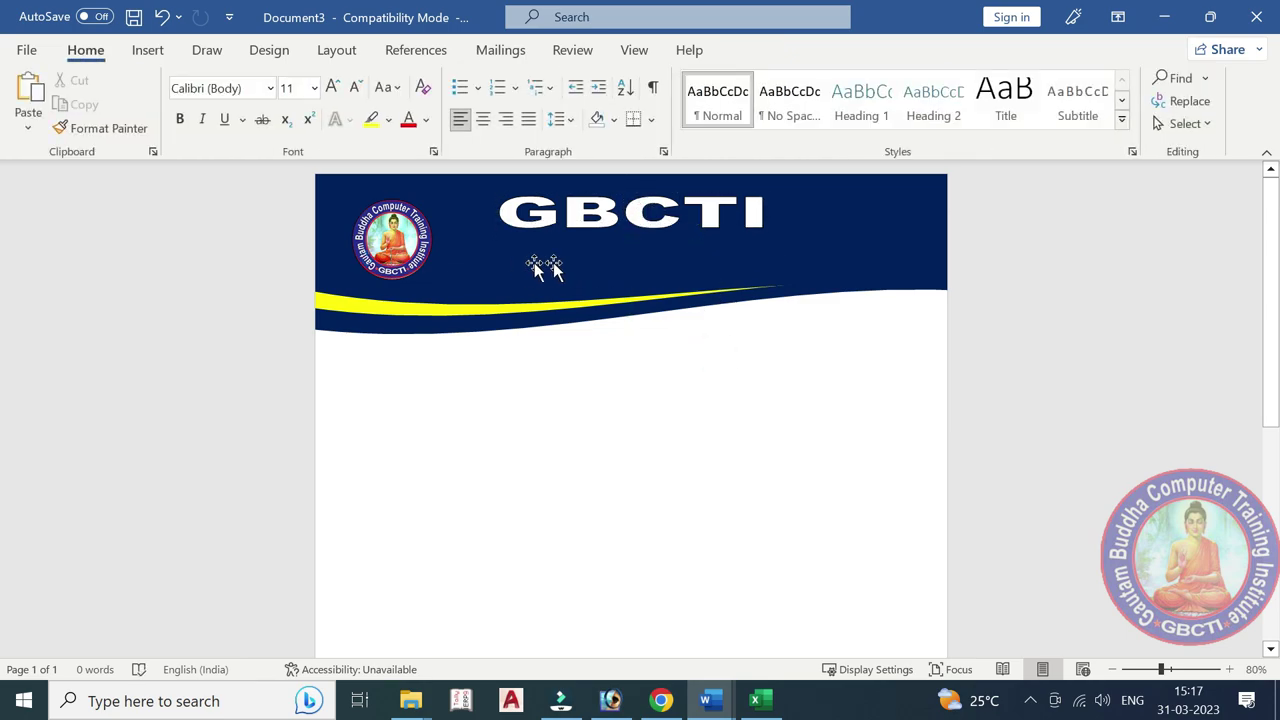
- Draw a text box below the GBCTI title in the navy header
click(147, 50)
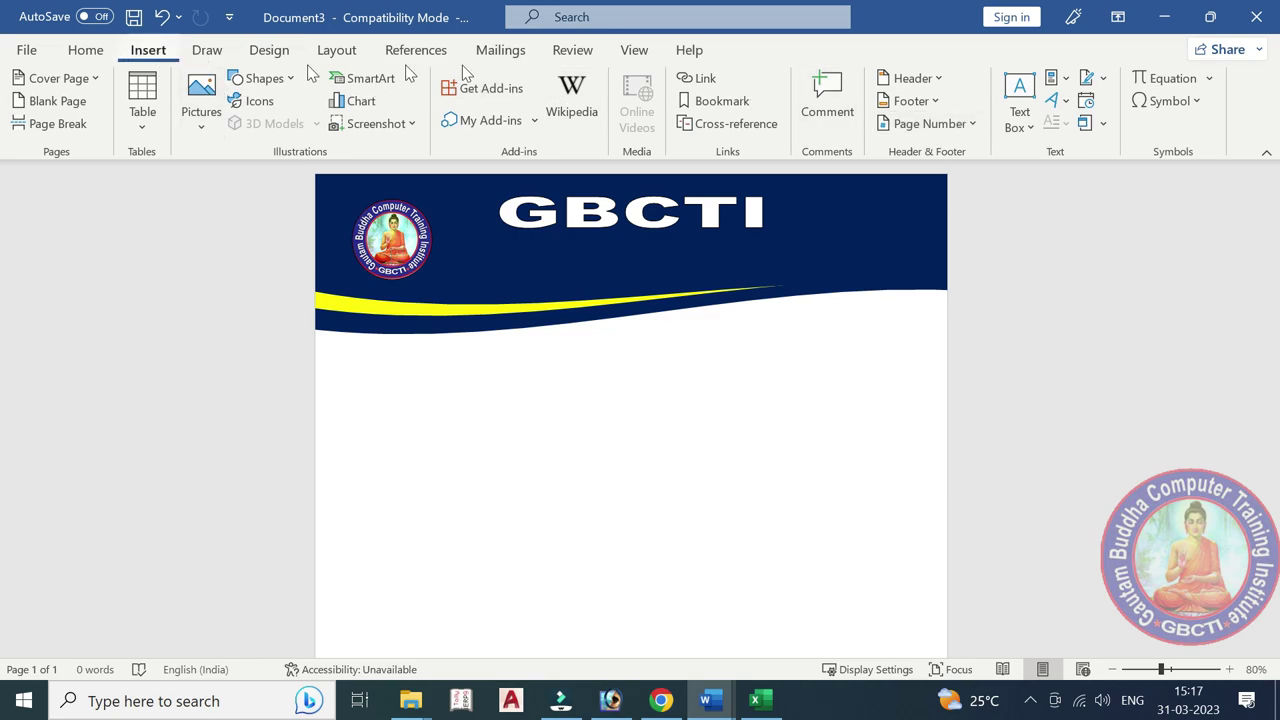
click(1021, 122)
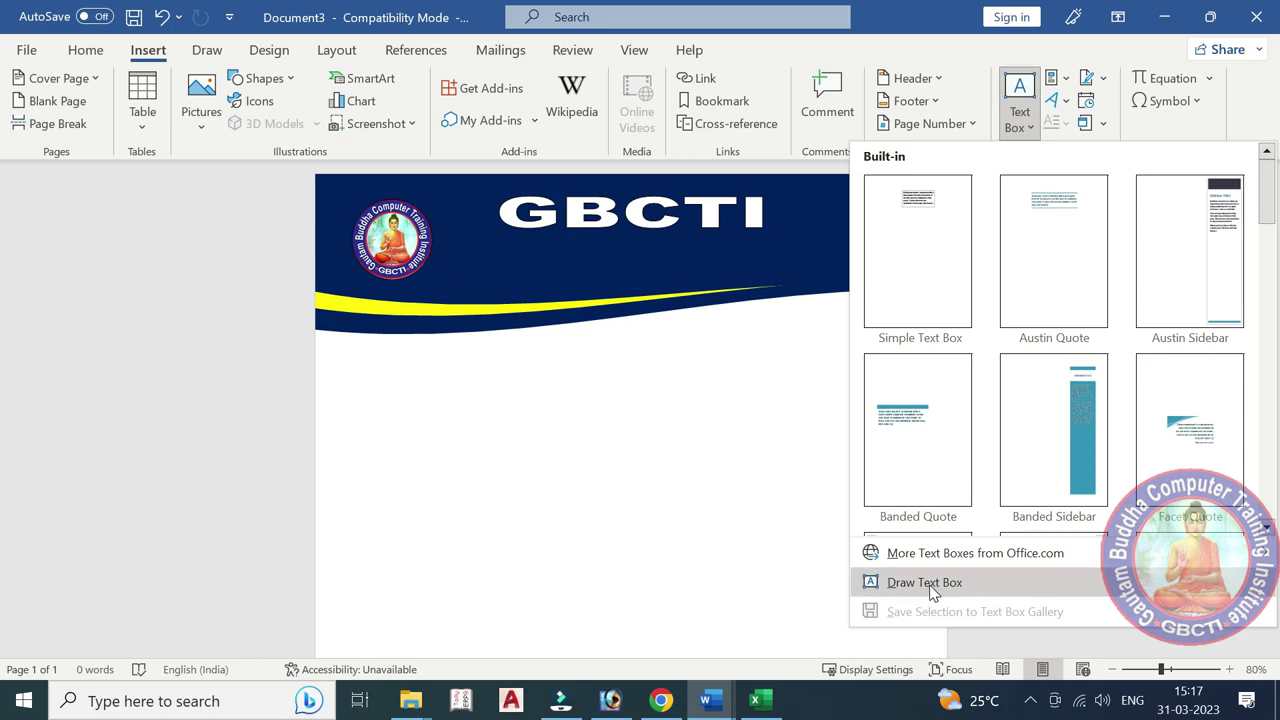
click(925, 583)
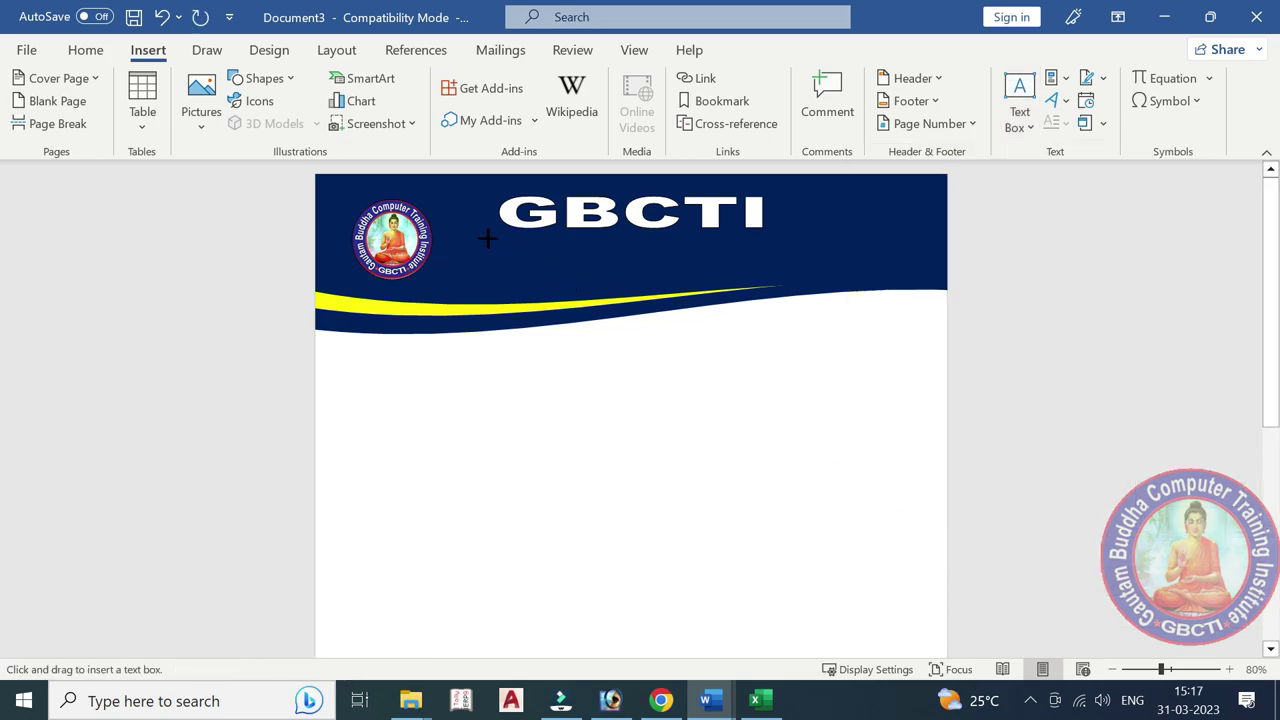
drag(482, 236, 847, 288)
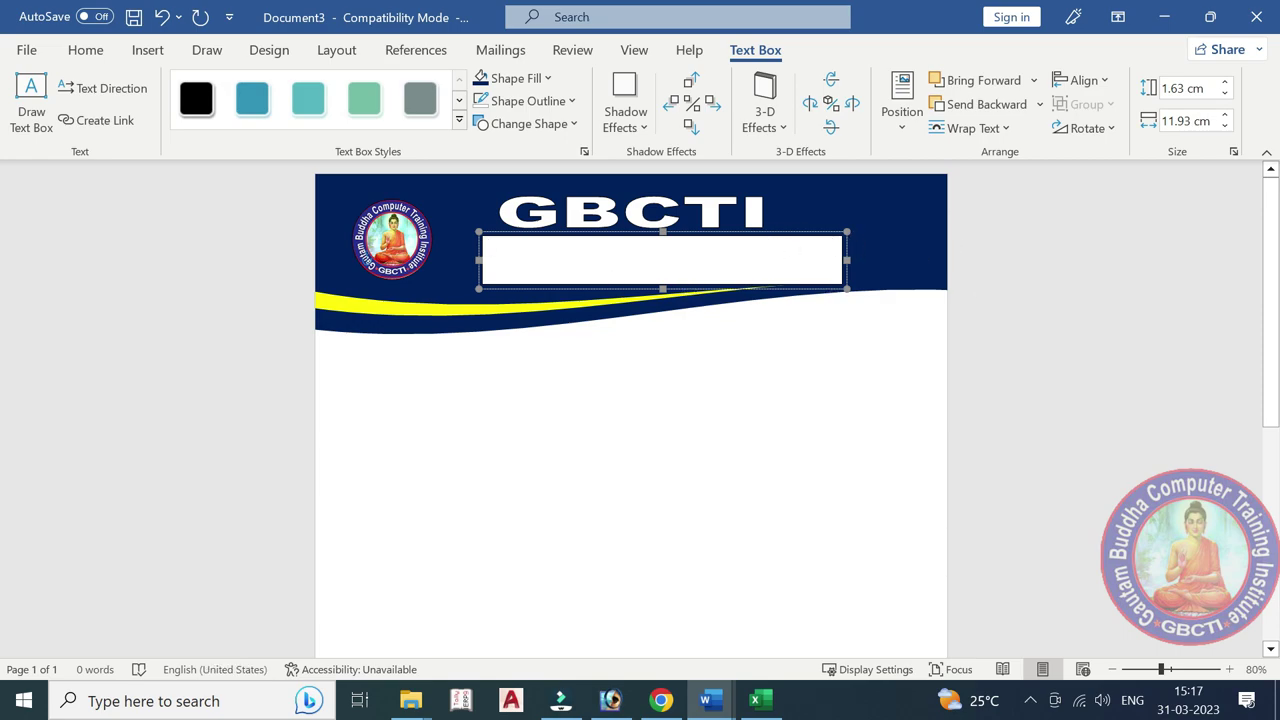
- Give the text box No Fill and No Outline
click(514, 78)
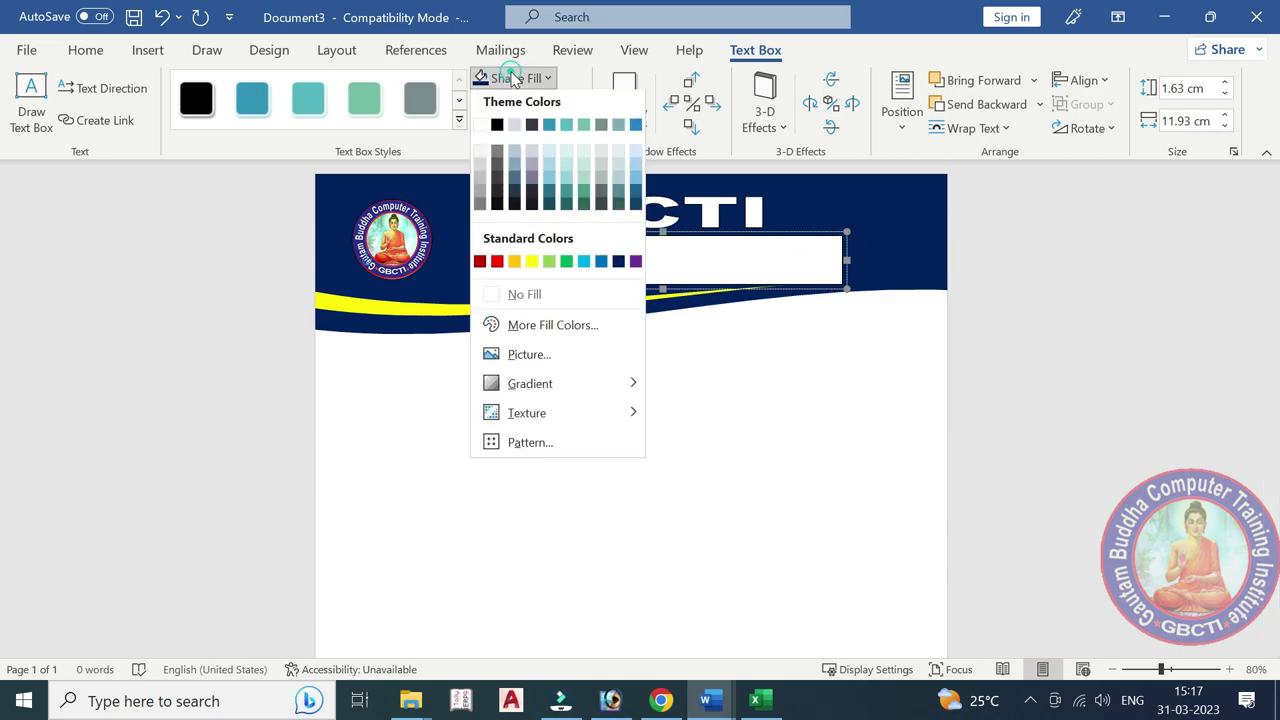
click(496, 297)
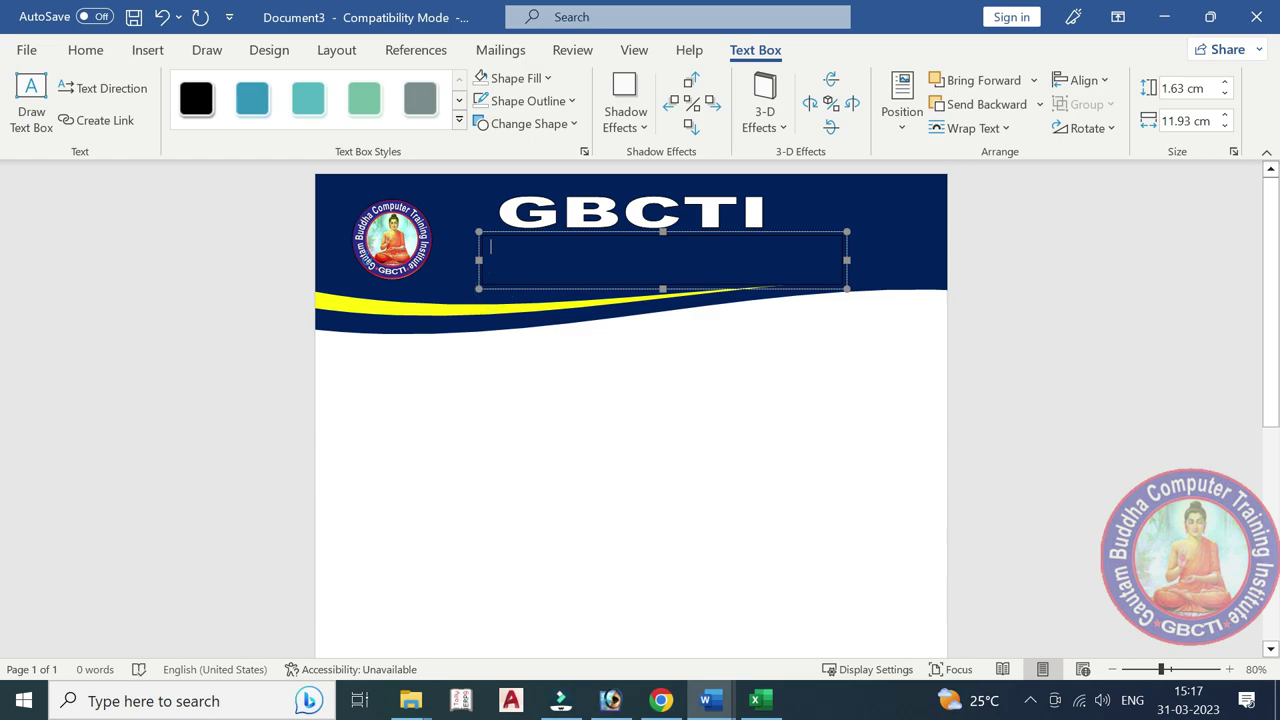
click(512, 101)
click(500, 320)
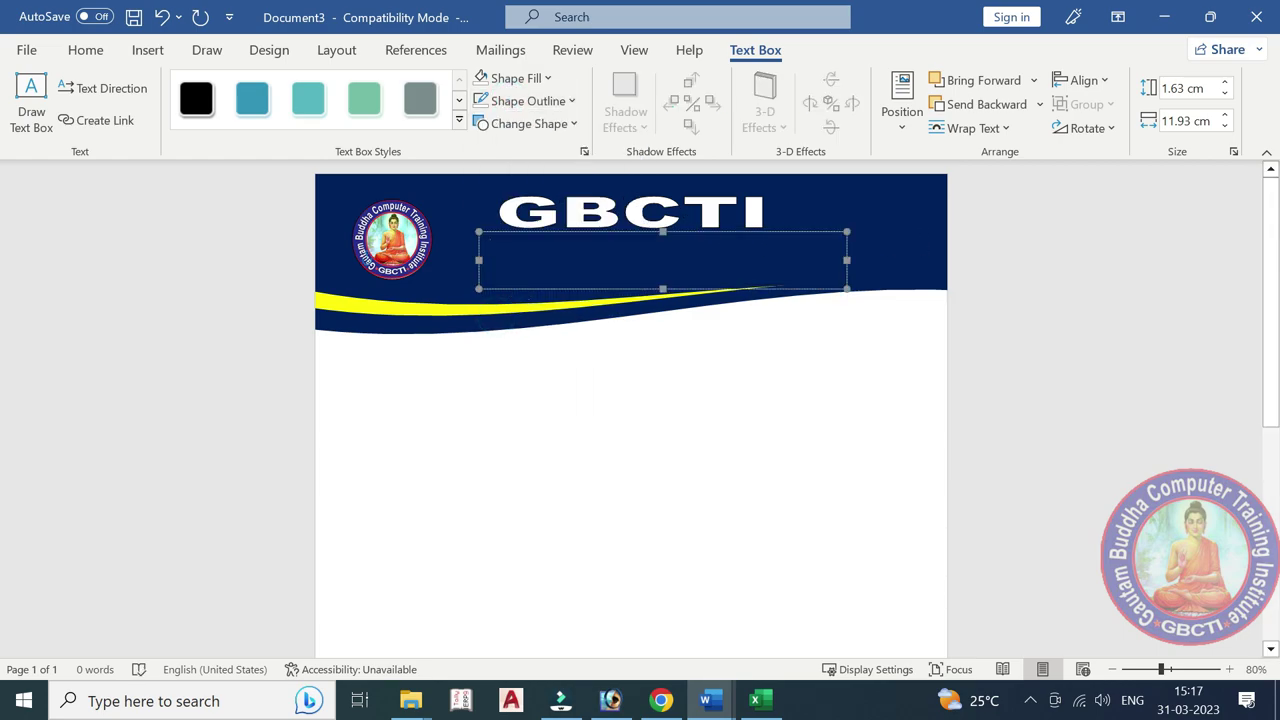
- Type the institute's address line and mobile number in white text in the header text box
click(90, 50)
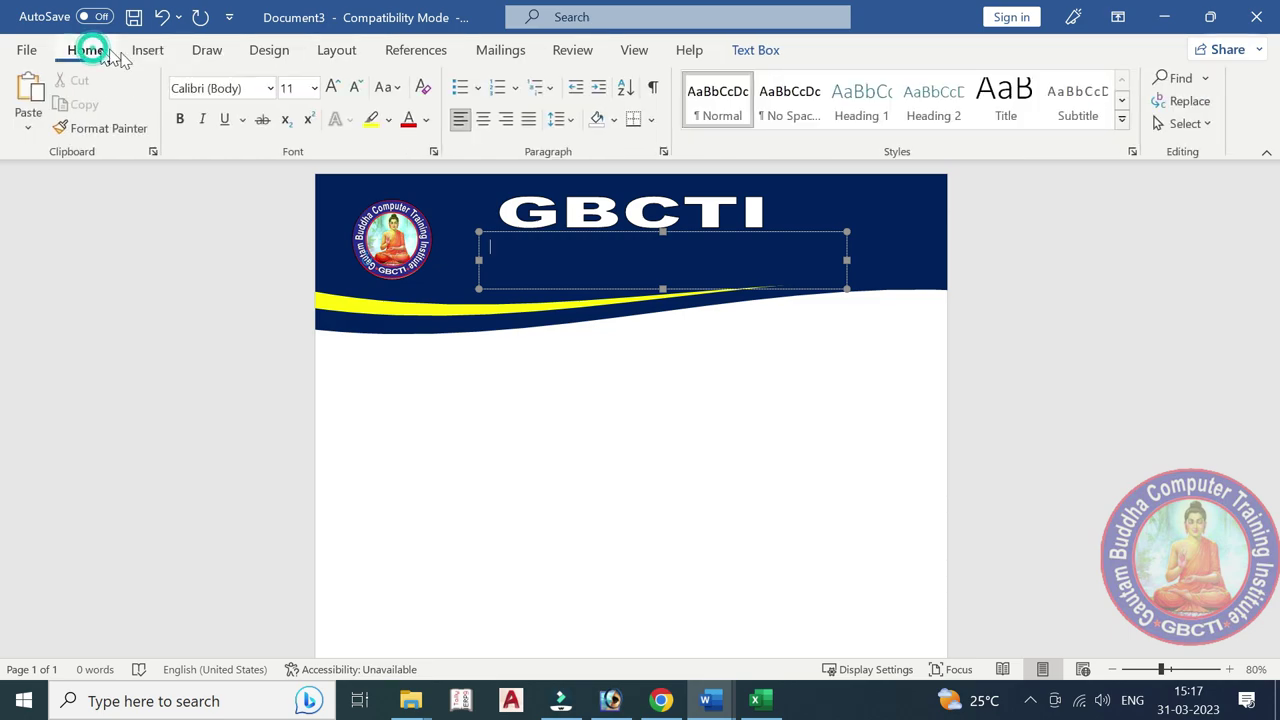
click(426, 119)
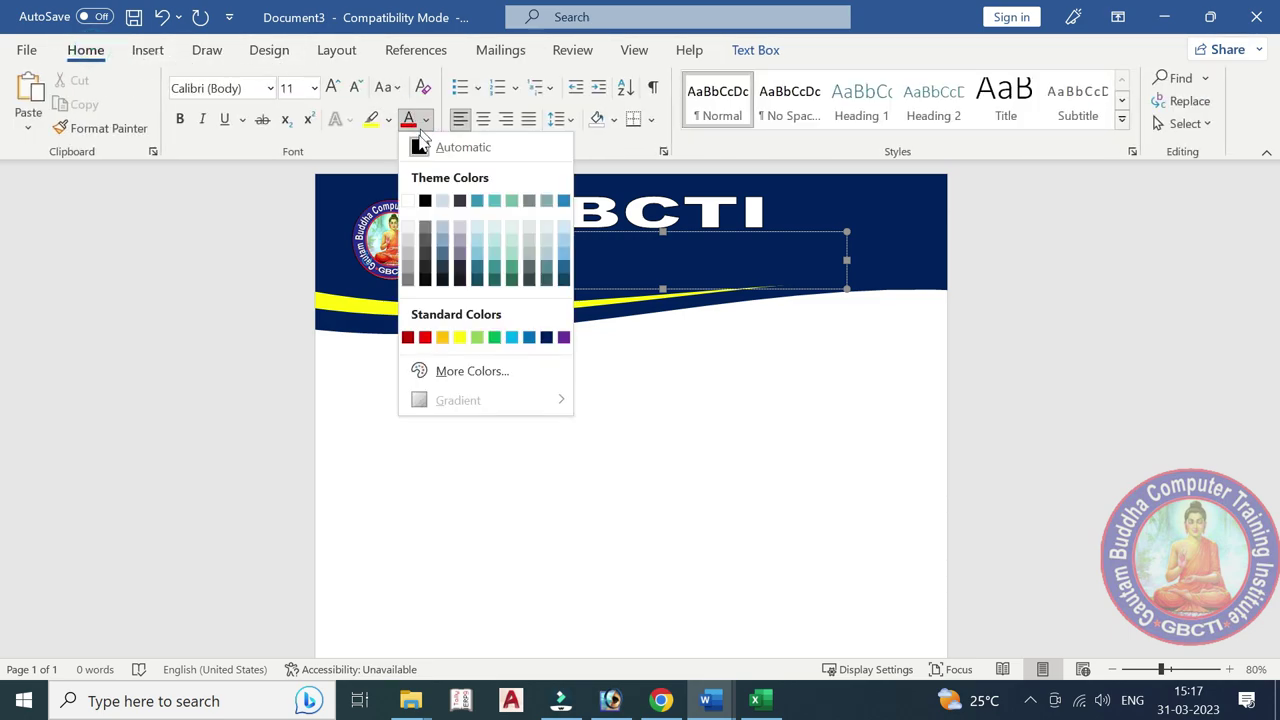
click(408, 201)
text(Plot No)
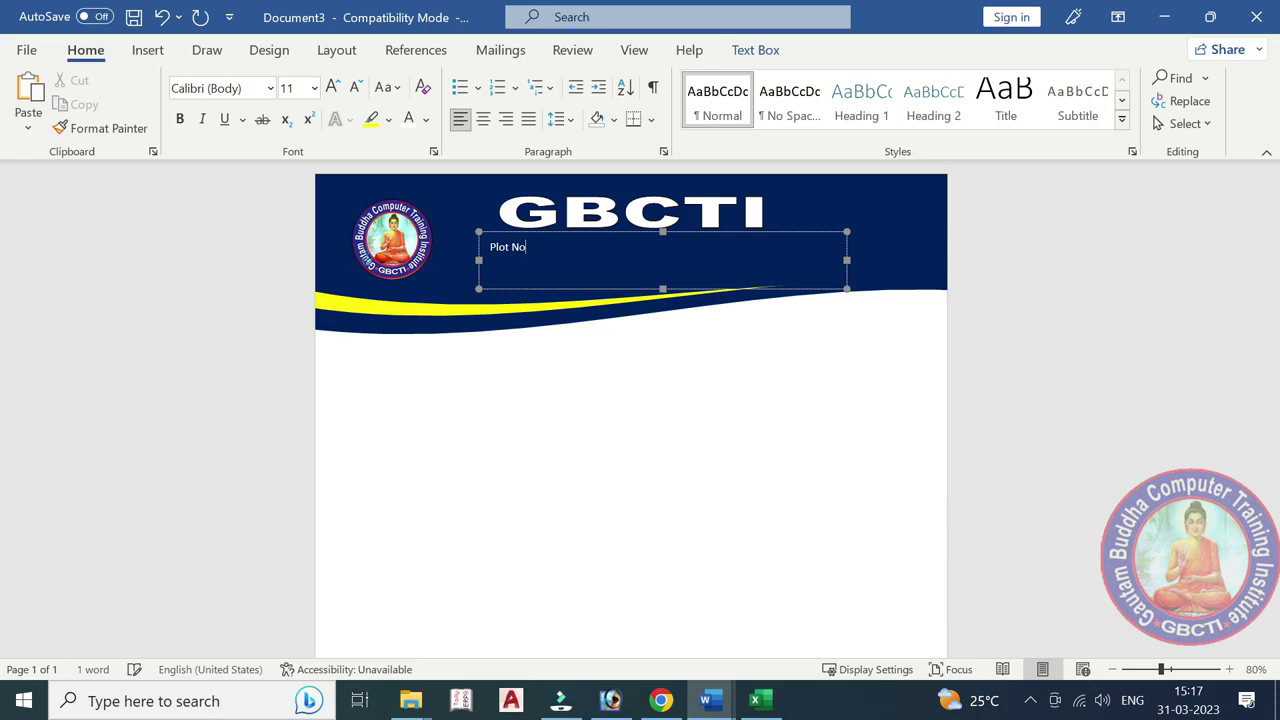
text(1, Ghaziabad UP-201010)
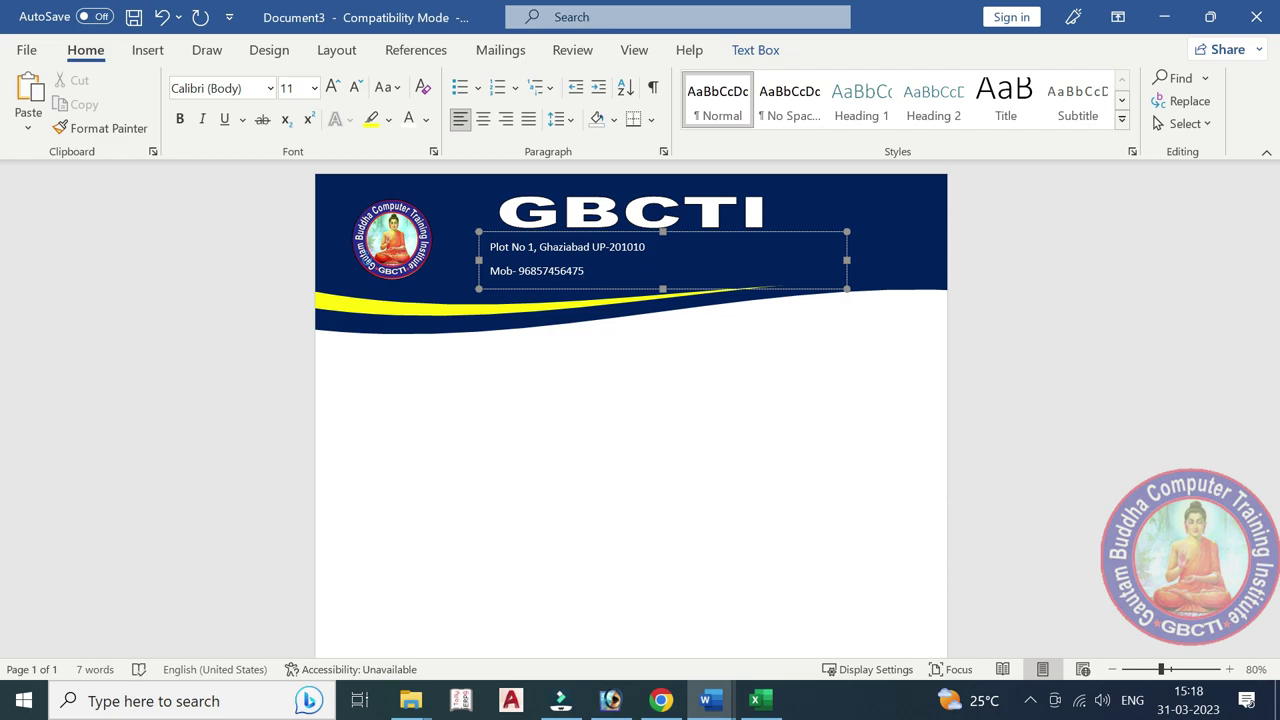
click(603, 420)
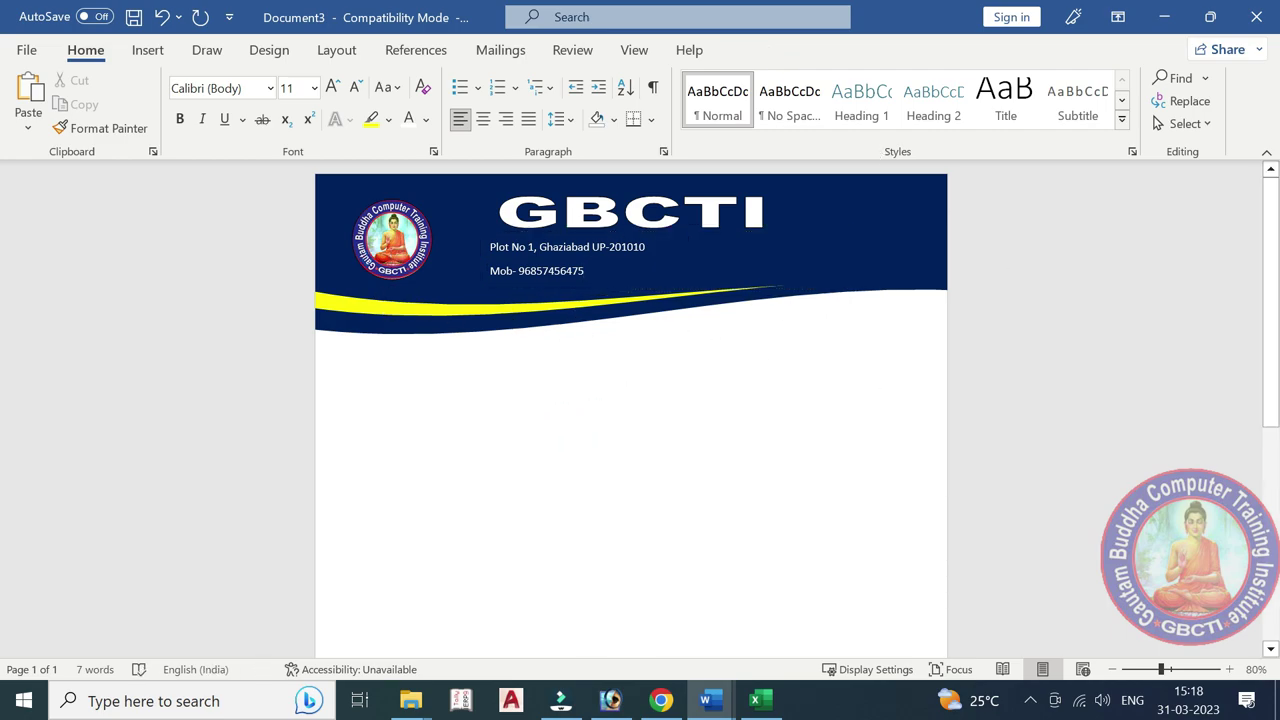
- Draw a 29.42 cm straight horizontal line across the page bottom, starting at the left edge
scroll(603, 380, down, 5)
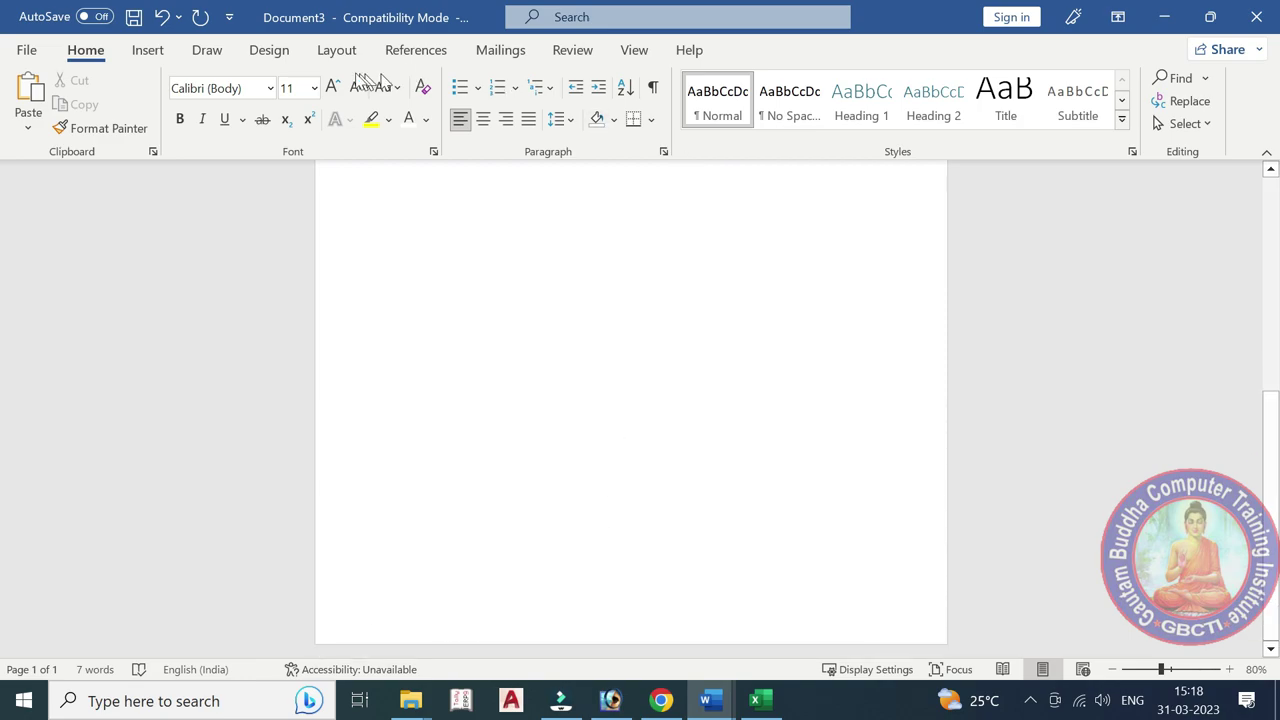
click(147, 52)
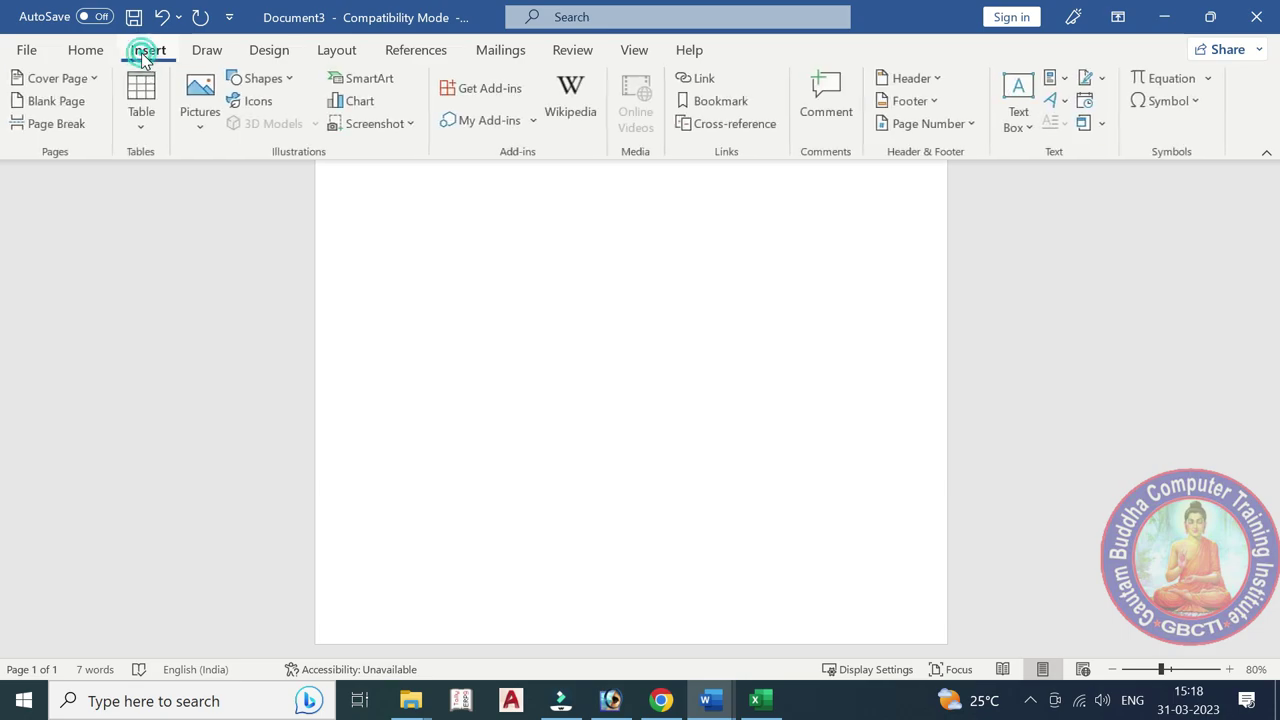
click(250, 79)
click(276, 129)
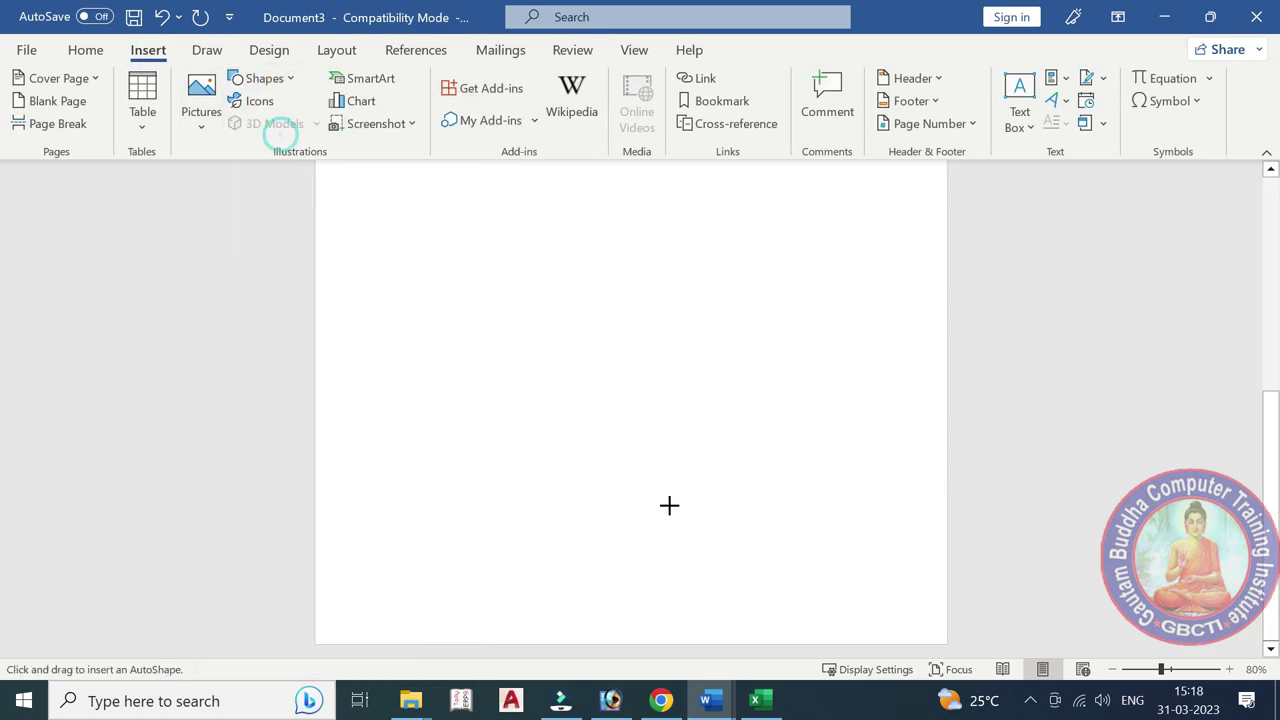
drag(336, 601, 984, 607)
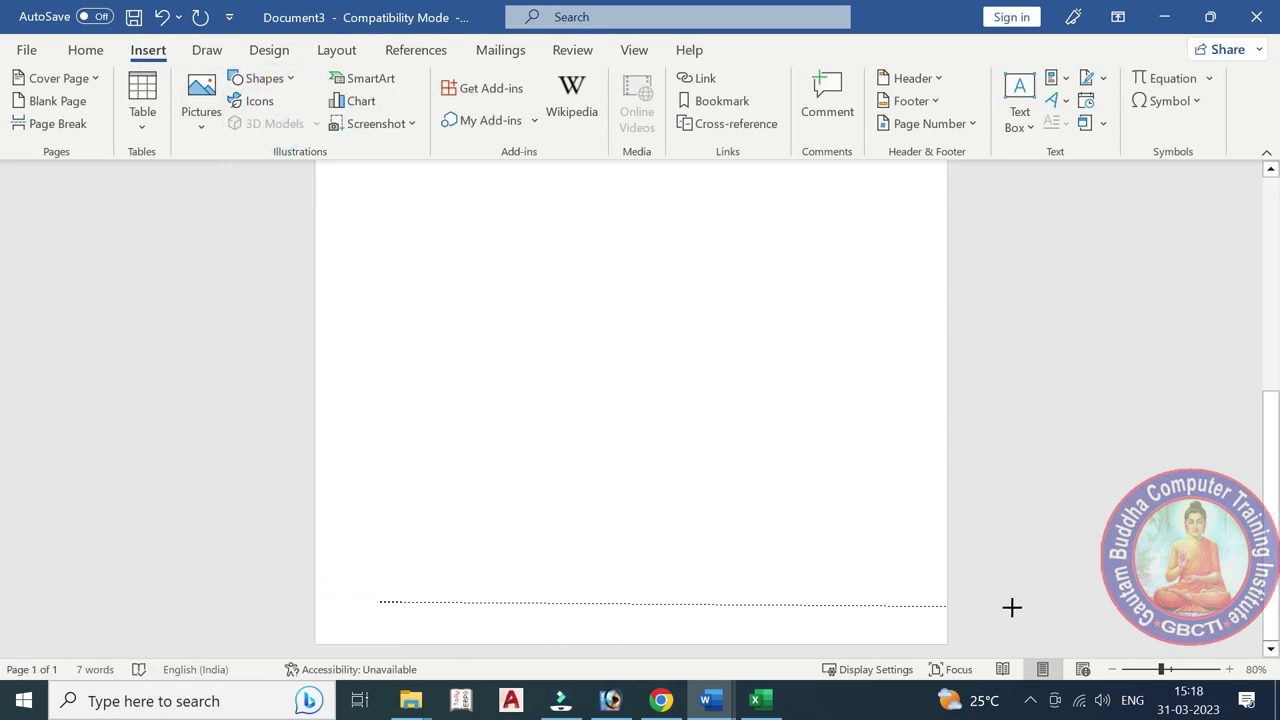
drag(1220, 603, 1220, 603)
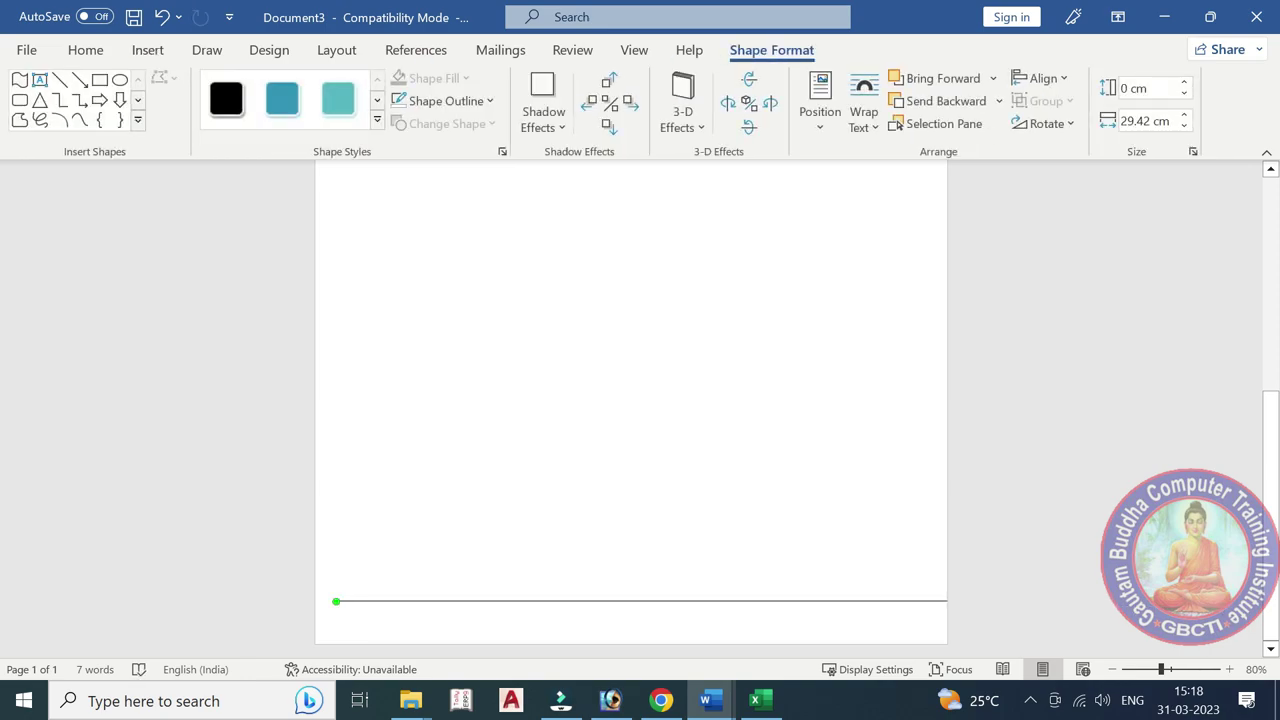
drag(880, 601, 795, 611)
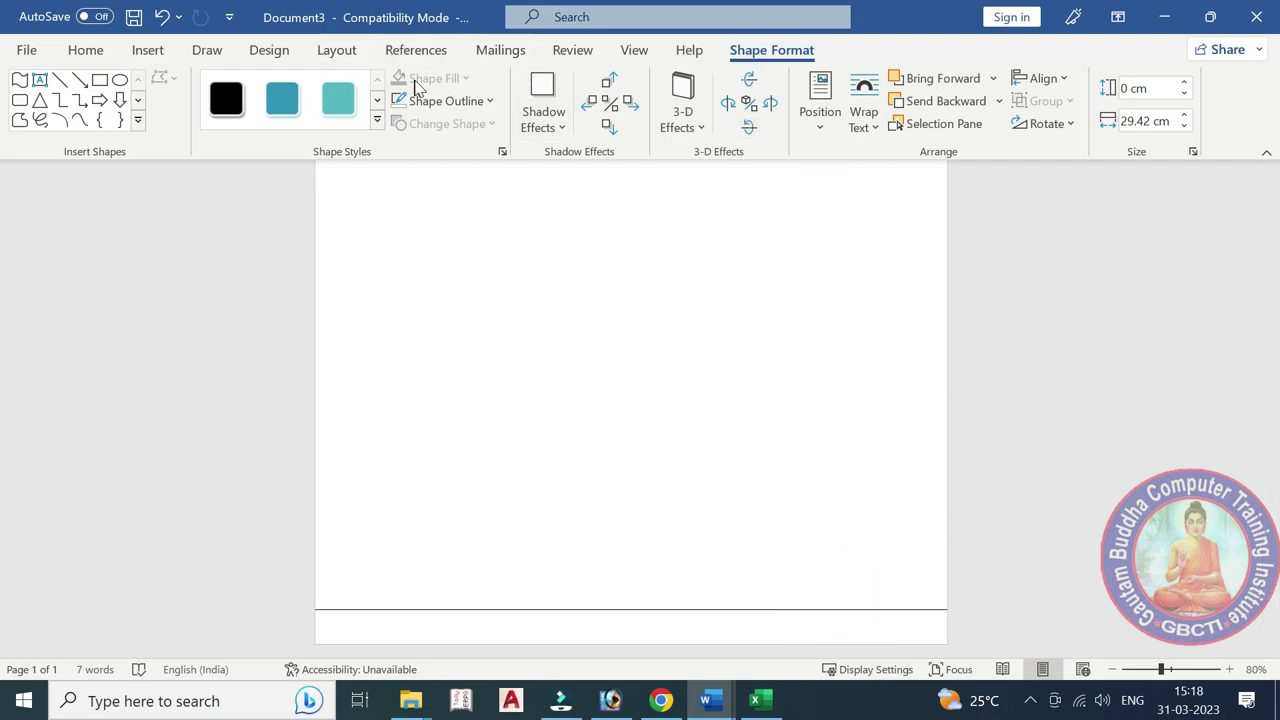
- Set the bottom line's outline weight to 3 pt
click(440, 102)
mouse_move(445, 381)
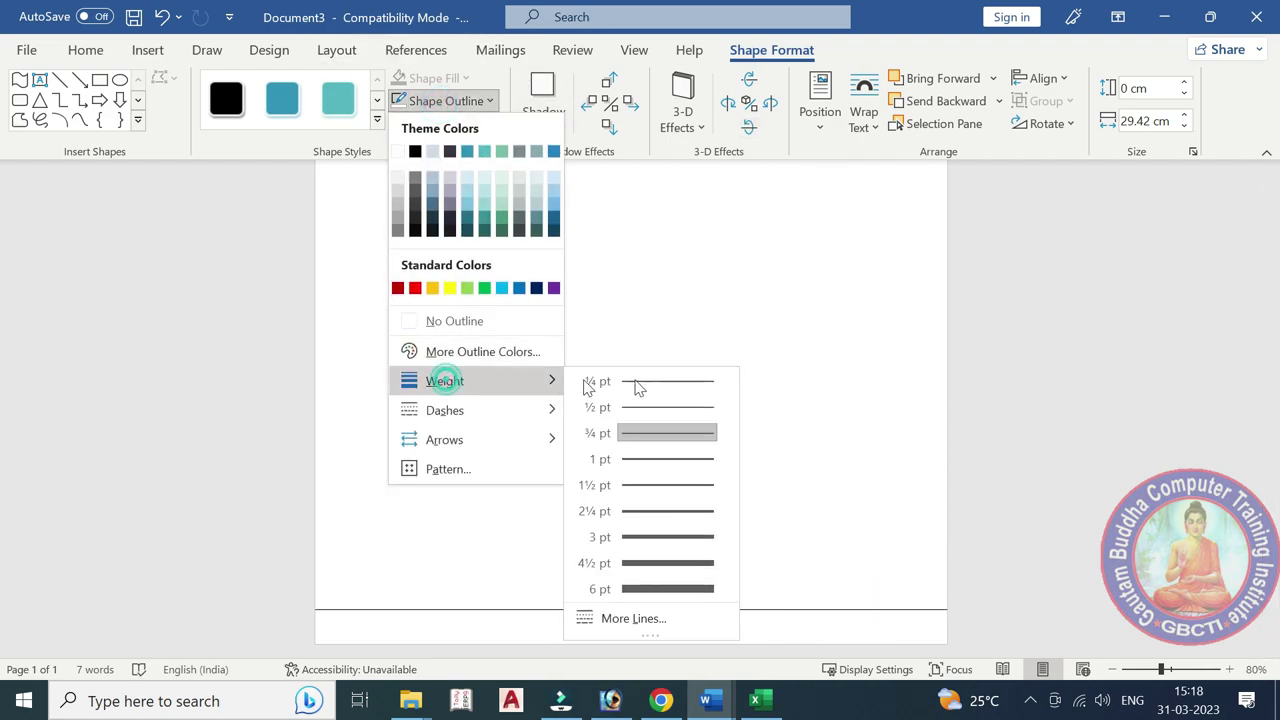
click(705, 457)
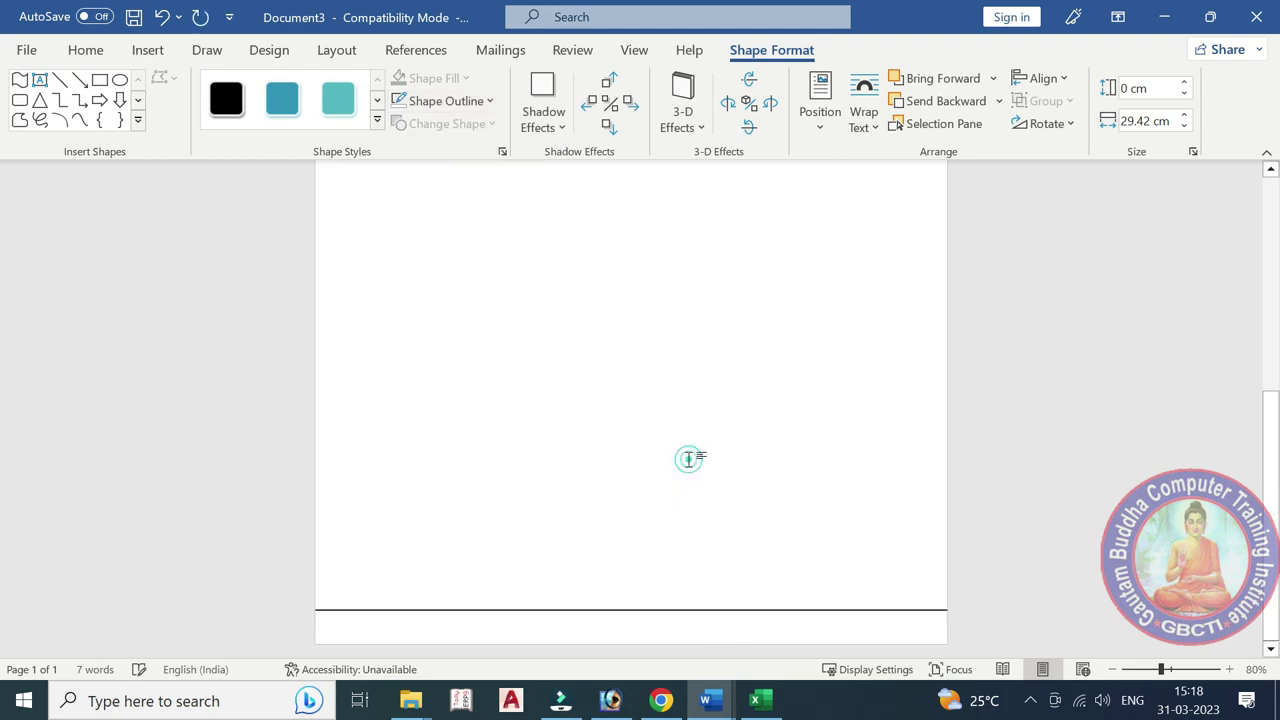
click(439, 100)
click(468, 388)
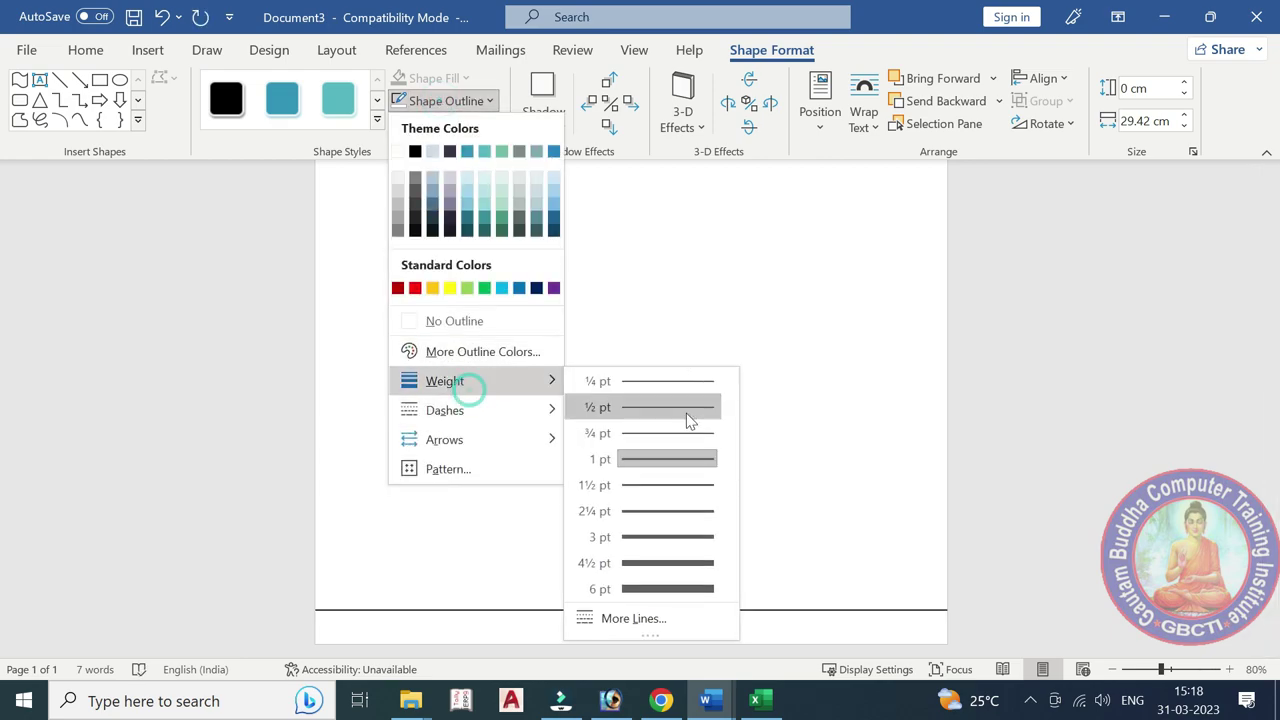
click(673, 528)
- Colour the line red and duplicate it into three stacked red lines
click(440, 101)
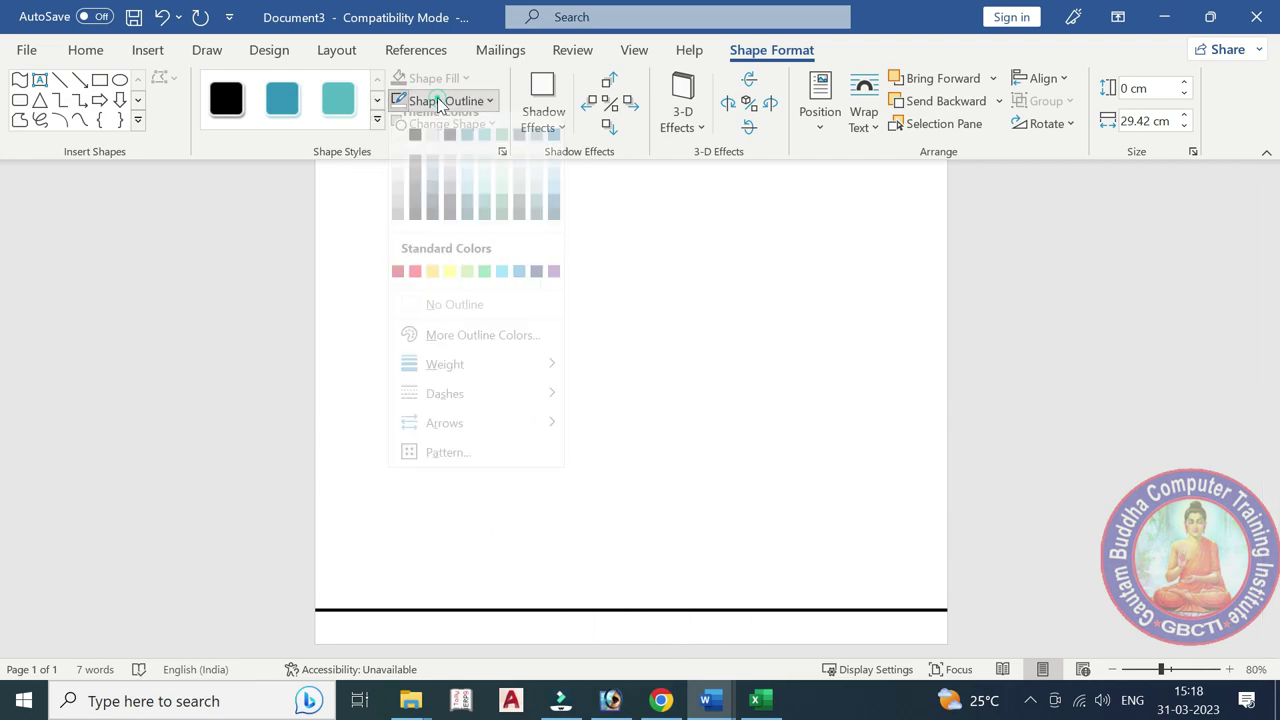
click(537, 289)
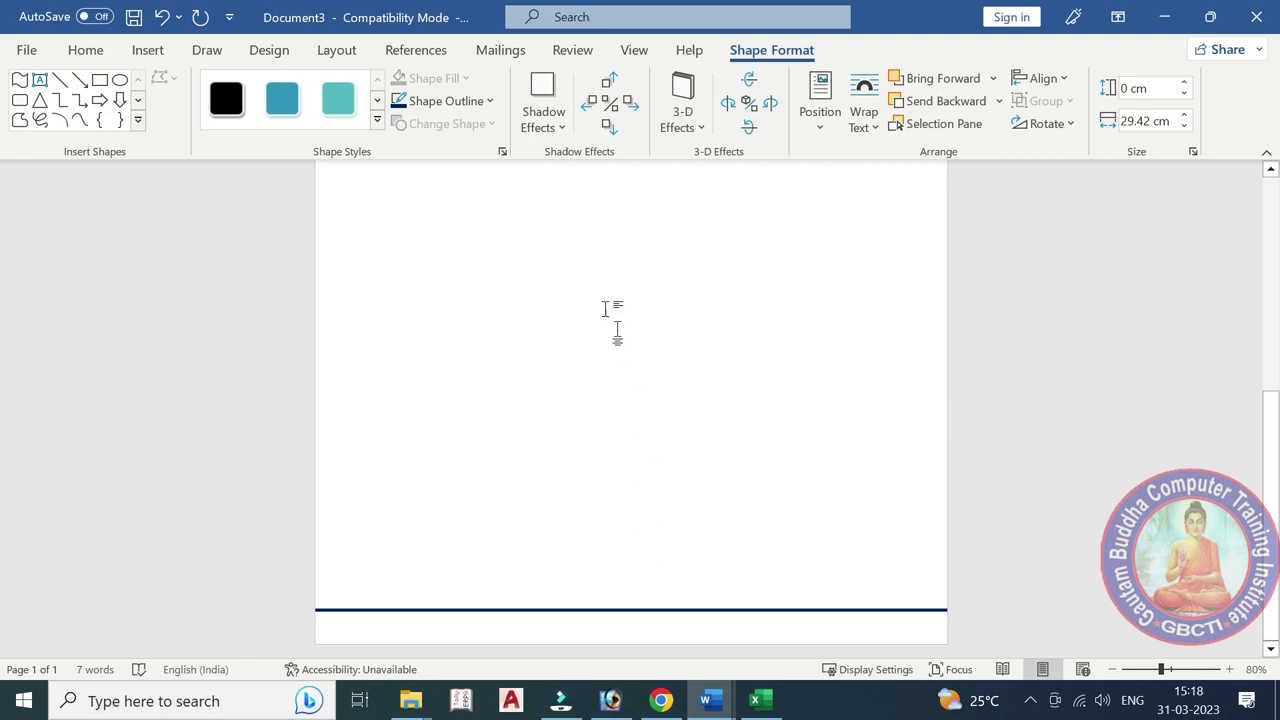
click(447, 104)
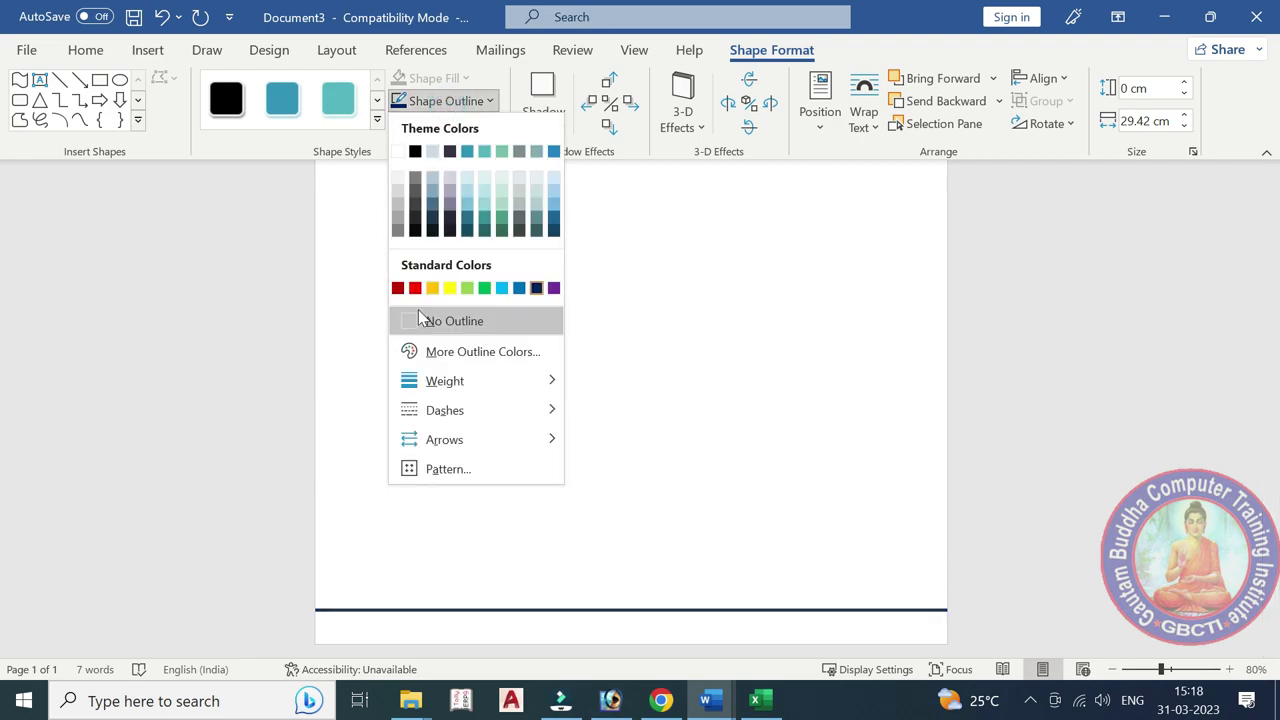
click(414, 287)
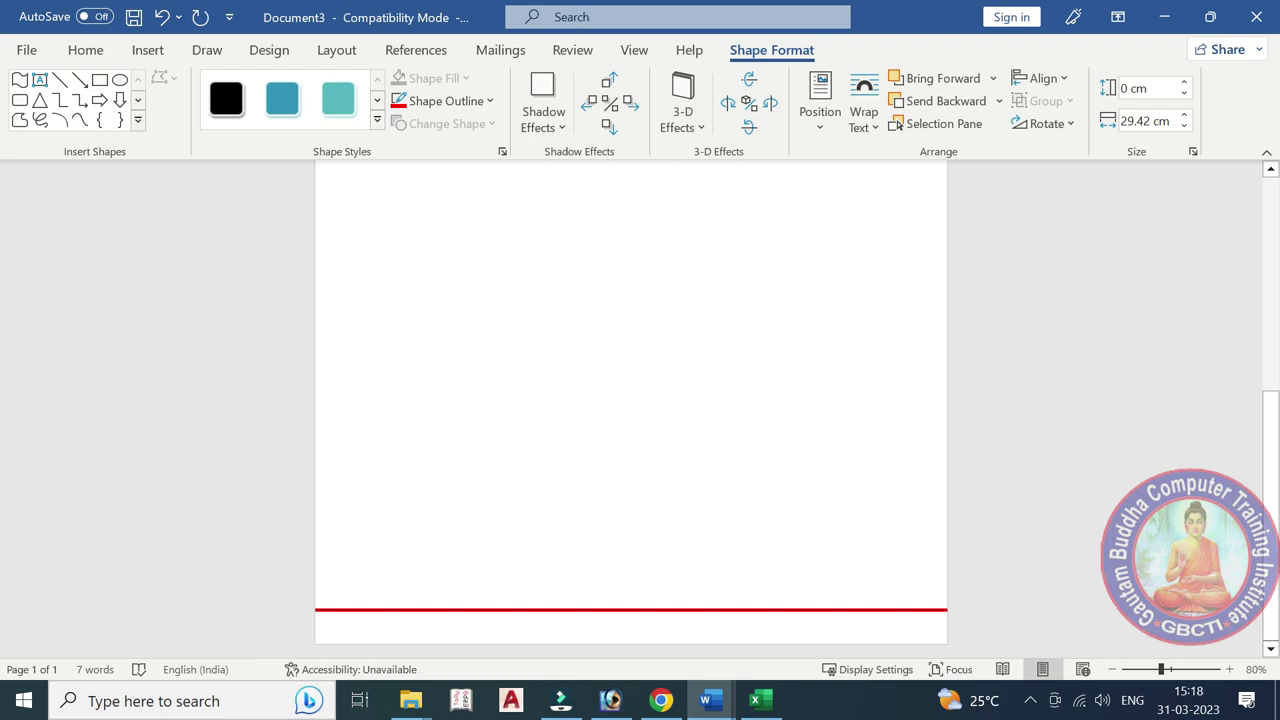
mouse_move(648, 610)
mouse_down()
mouse_move(648, 623)
mouse_move(630, 621)
mouse_up()
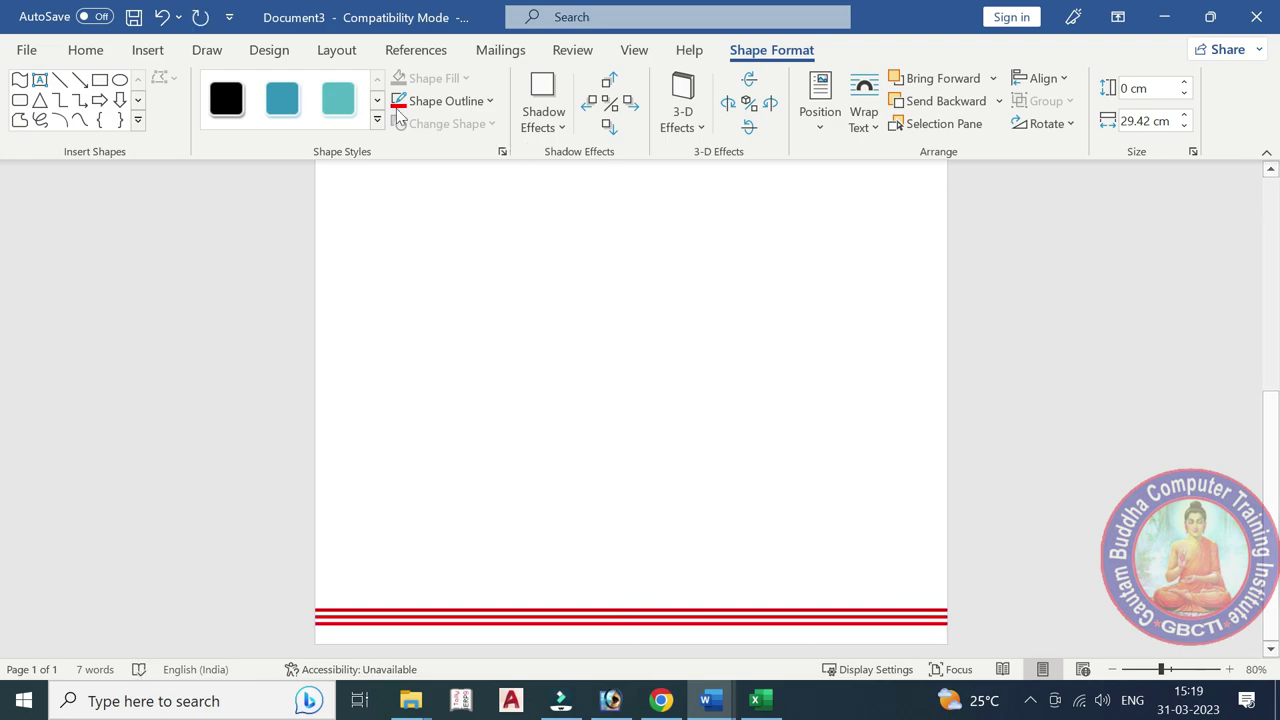
- Draw a thin 9.19 × 0.46 cm rectangle centred over the three red lines
click(99, 80)
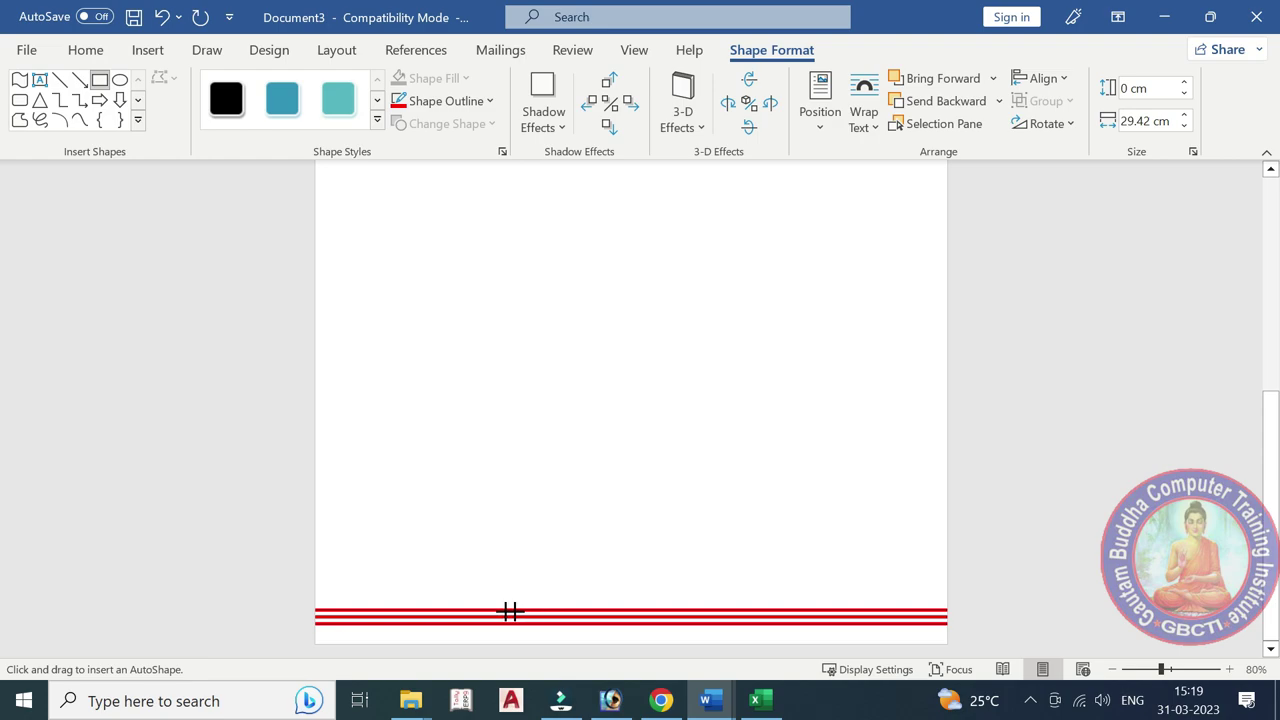
drag(473, 607, 744, 624)
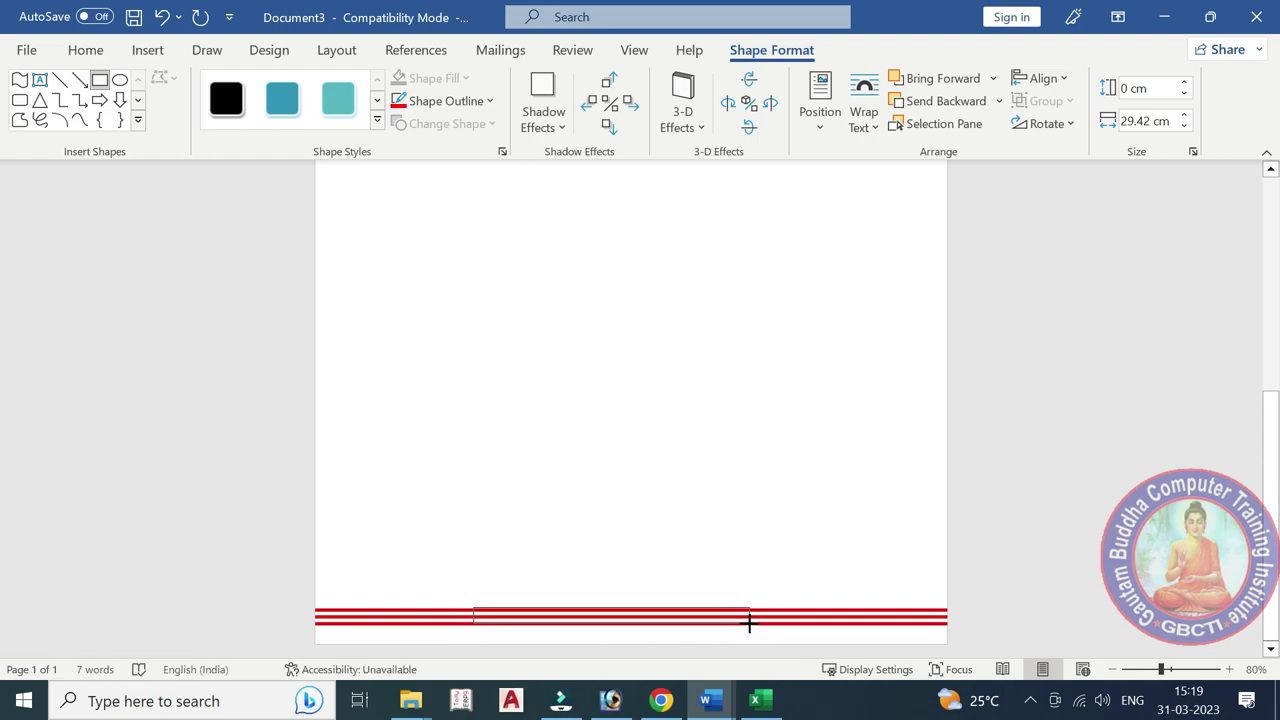
drag(744, 624, 751, 621)
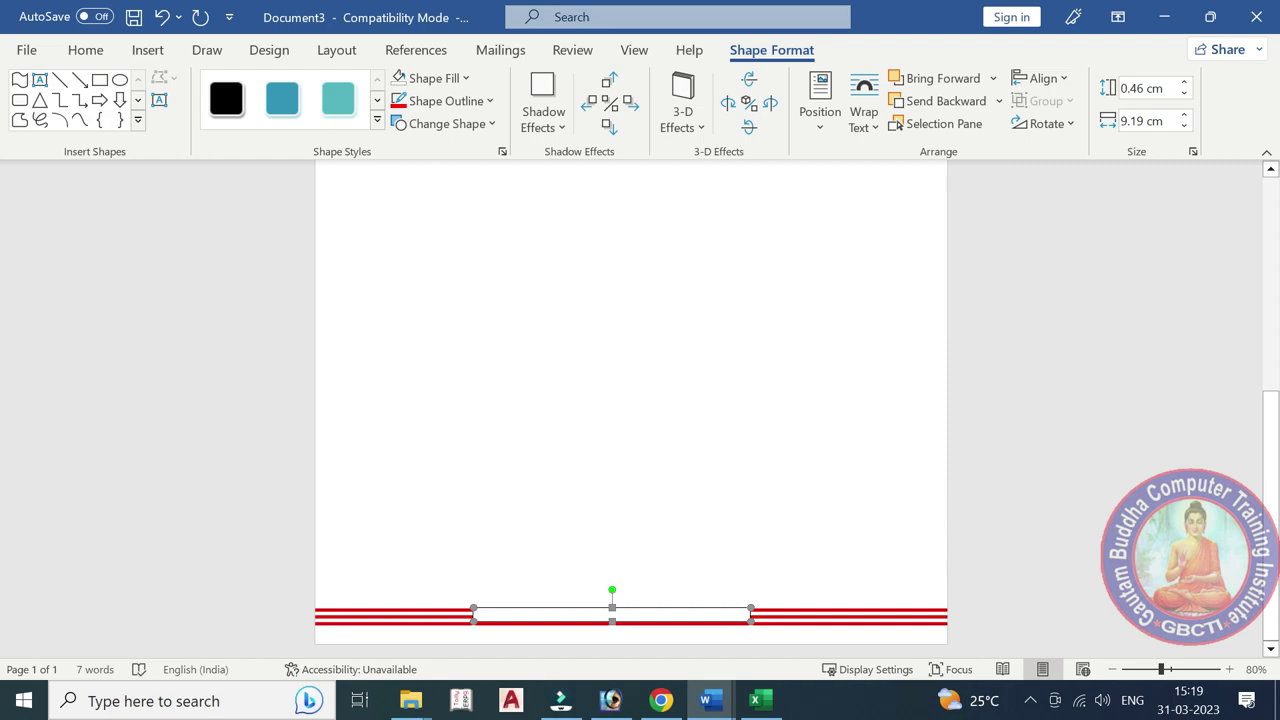
key(Down)
key(Right)
key(Down)
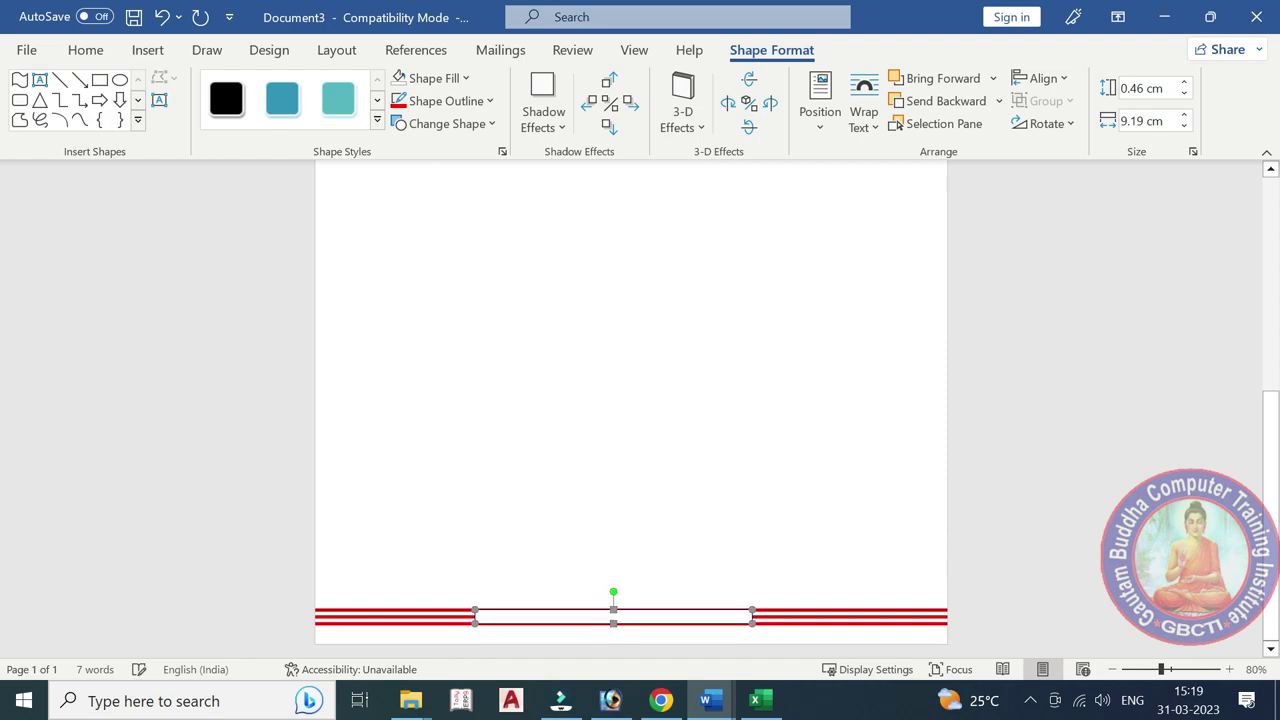
key(Right)
key(Right)
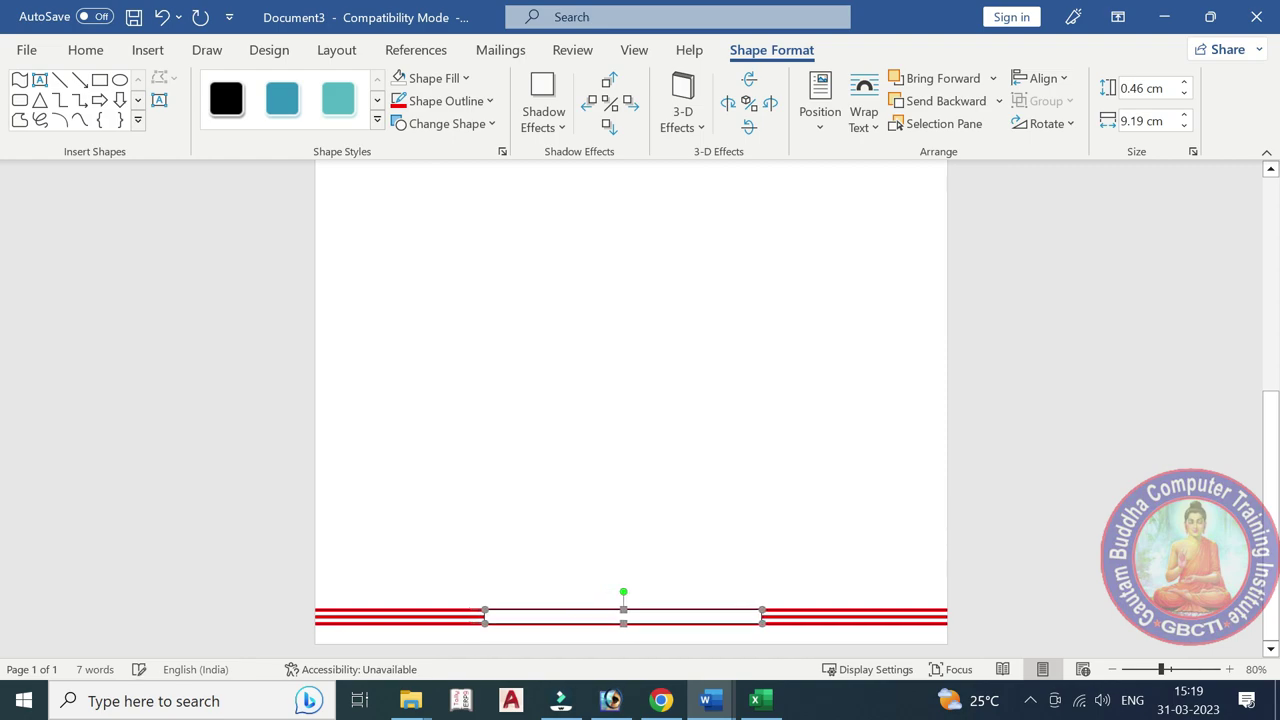
- Fill the rectangle with red and deselect it
click(416, 80)
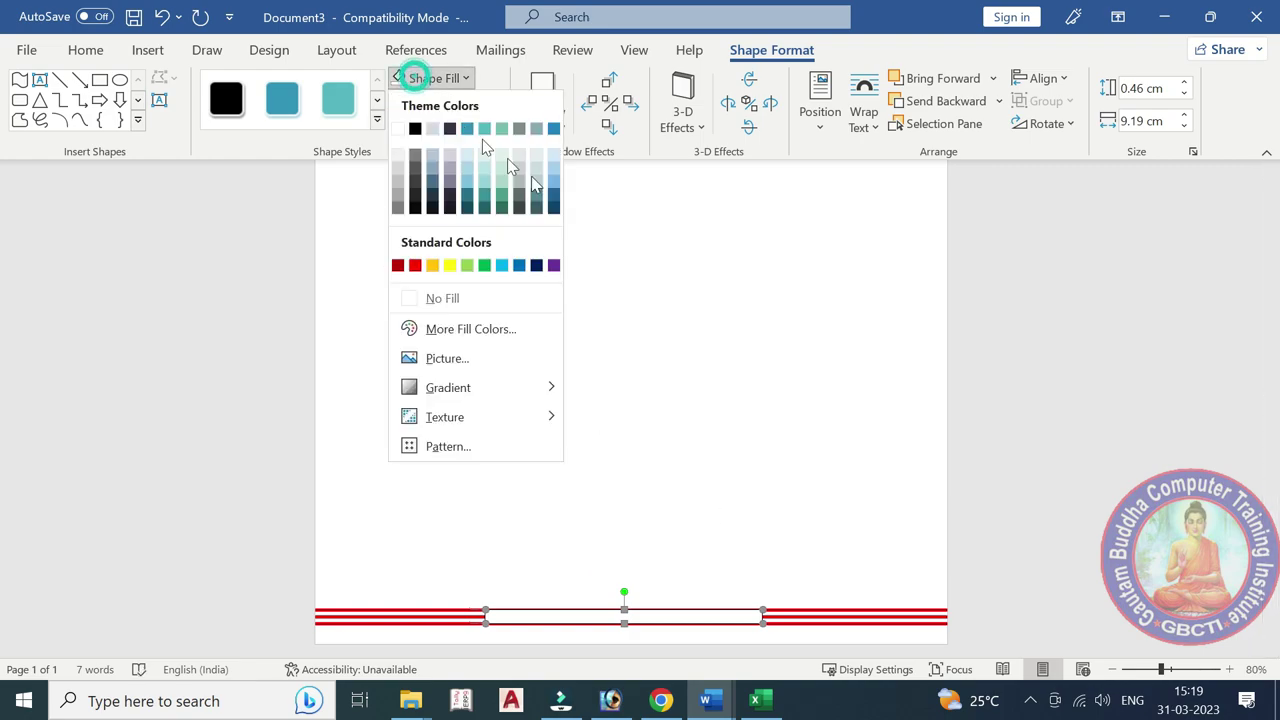
click(415, 265)
click(410, 100)
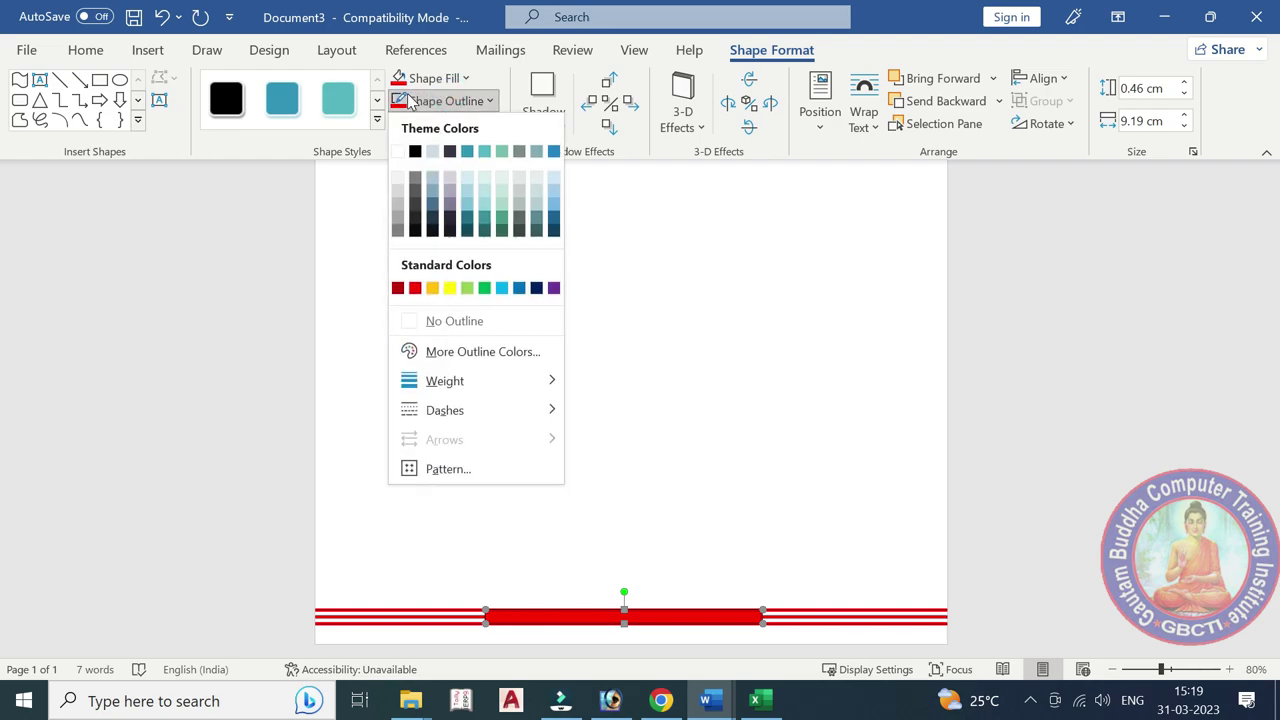
click(410, 100)
click(1011, 553)
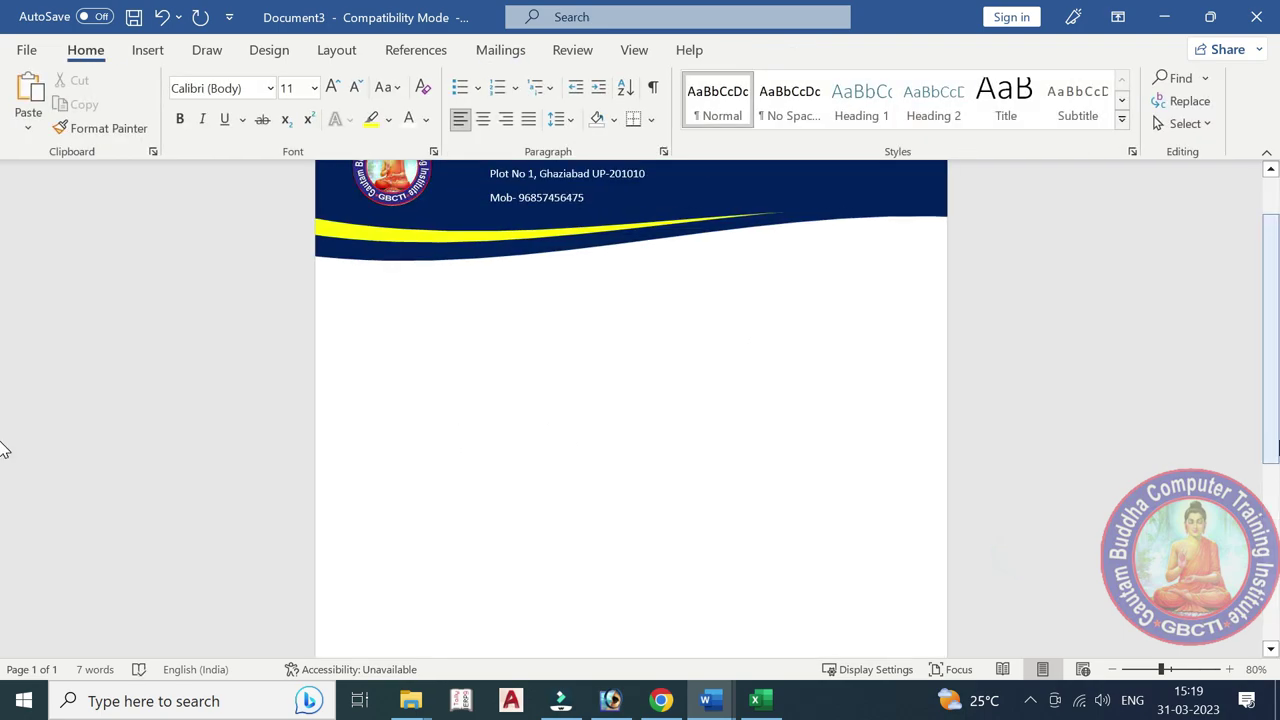
- Zoom out to about 50% and collapse the ribbon to view the whole letterhead page
scroll(3, 450, down, 3)
scroll(3, 550, down, 3)
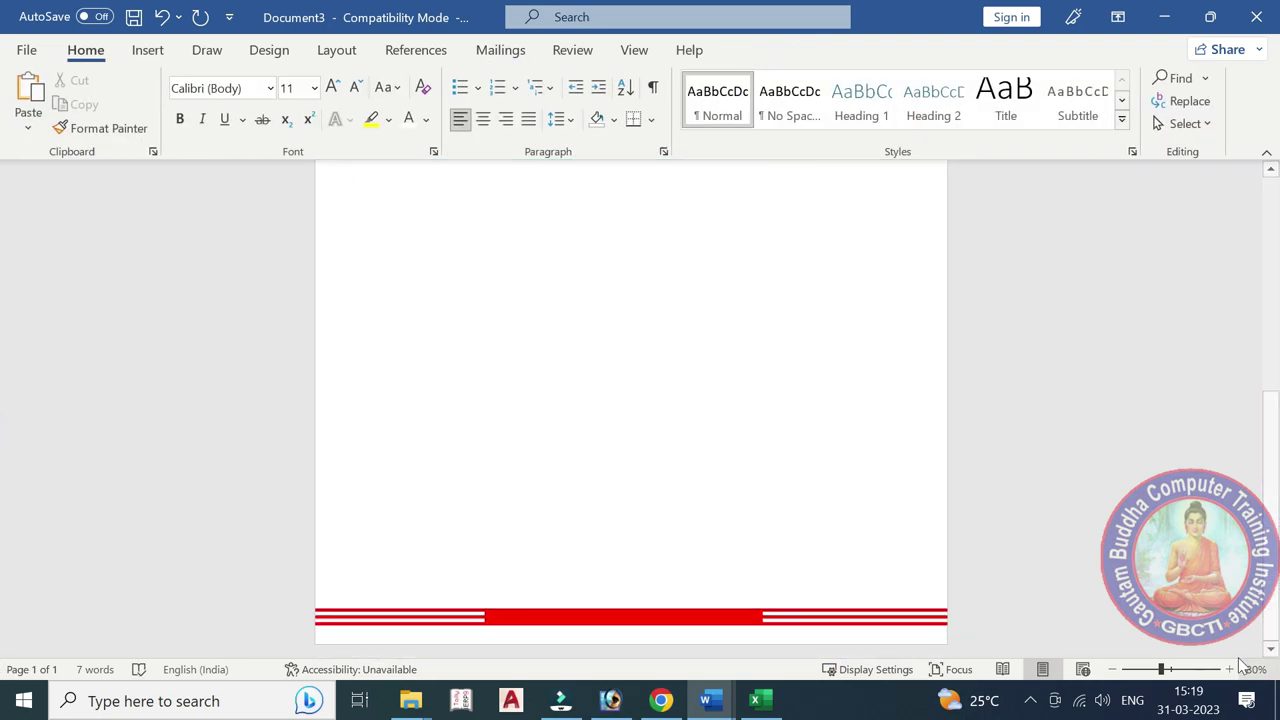
click(1114, 669)
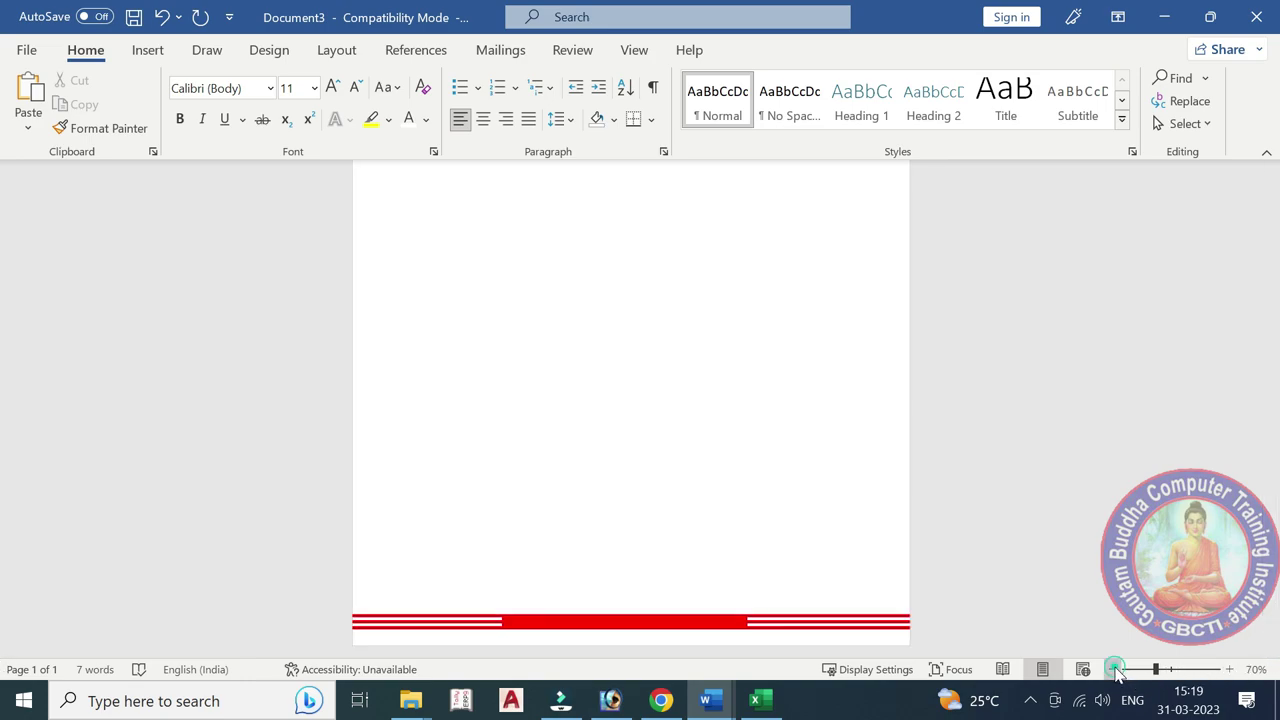
click(1114, 669)
click(1114, 669)
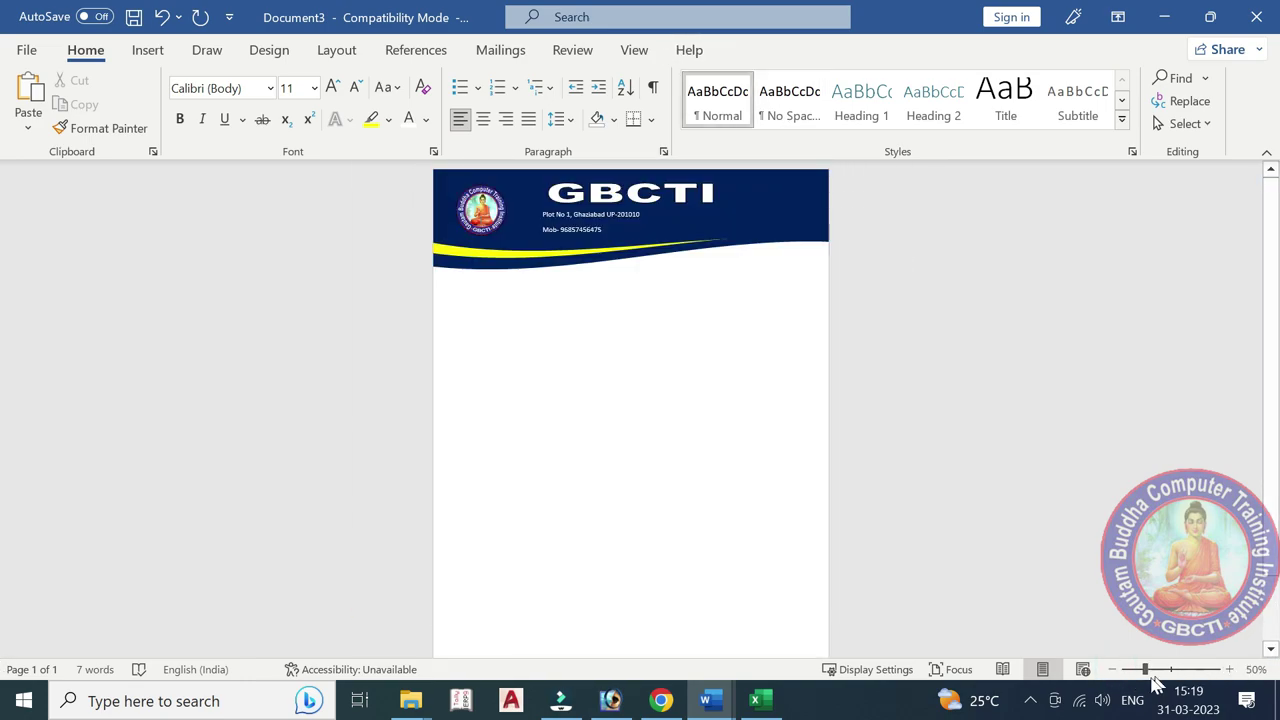
click(1229, 669)
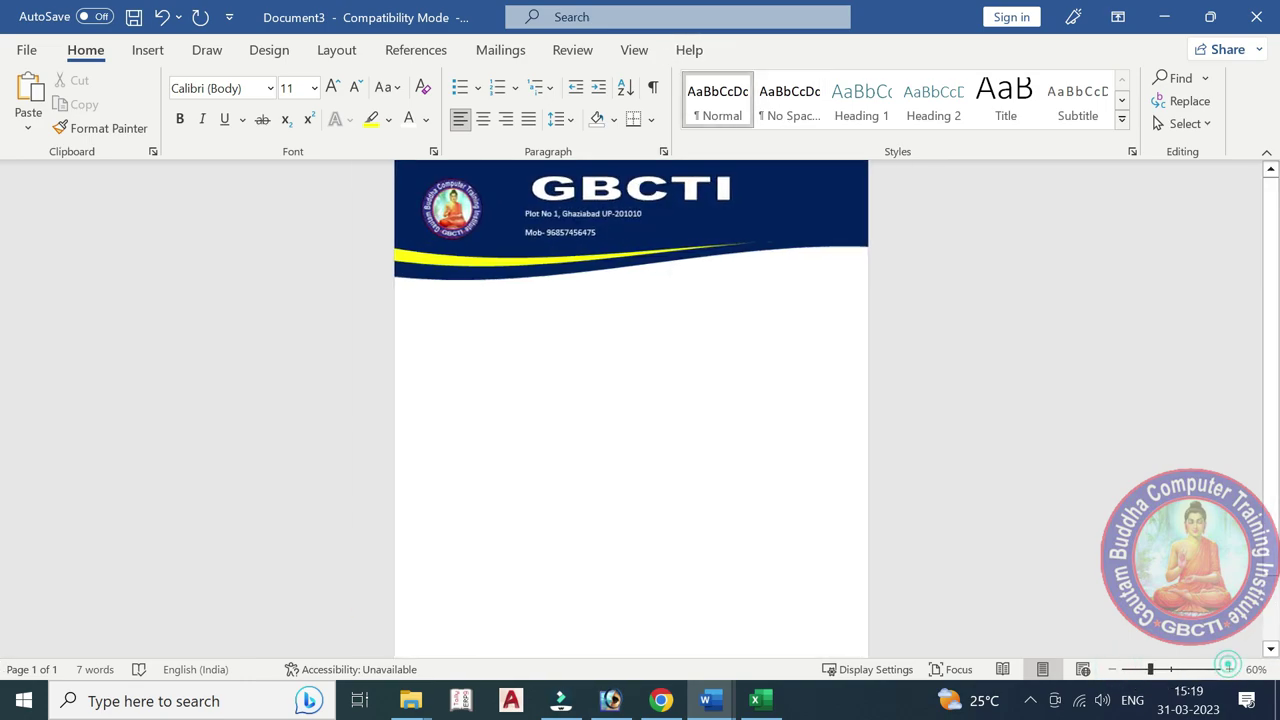
double_click(620, 50)
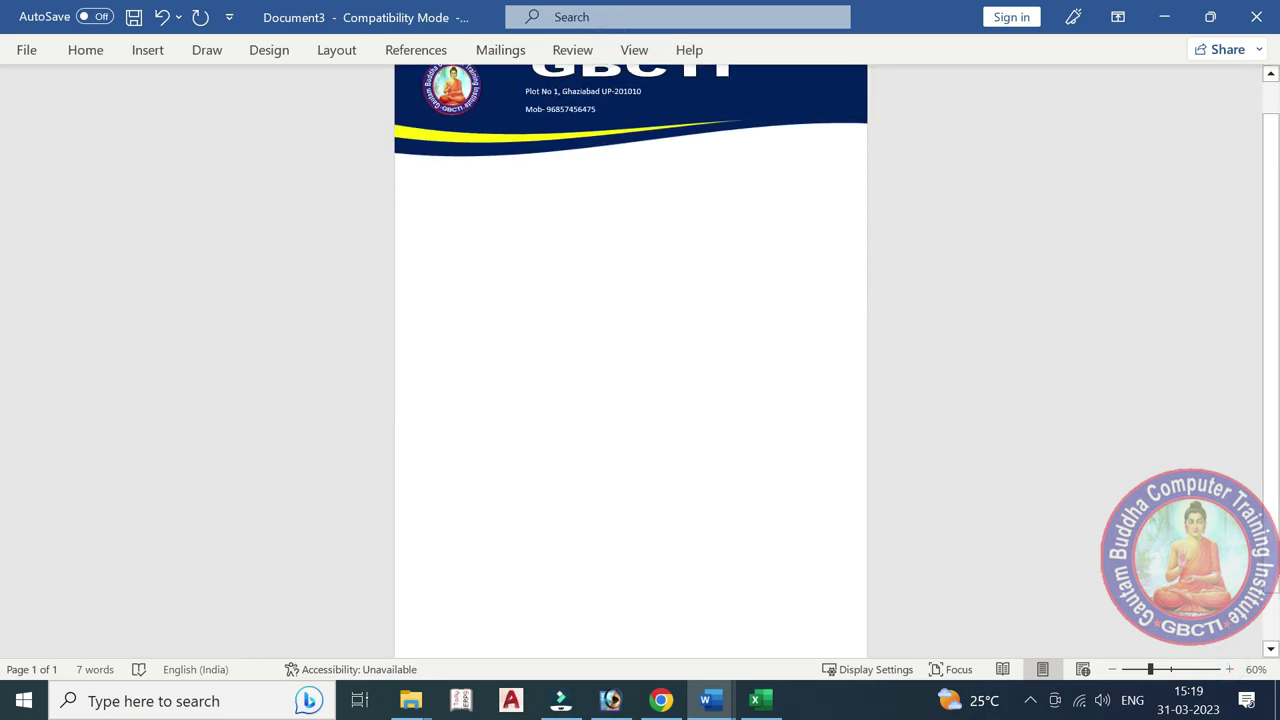
scroll(630, 360, down, 2)
click(1112, 669)
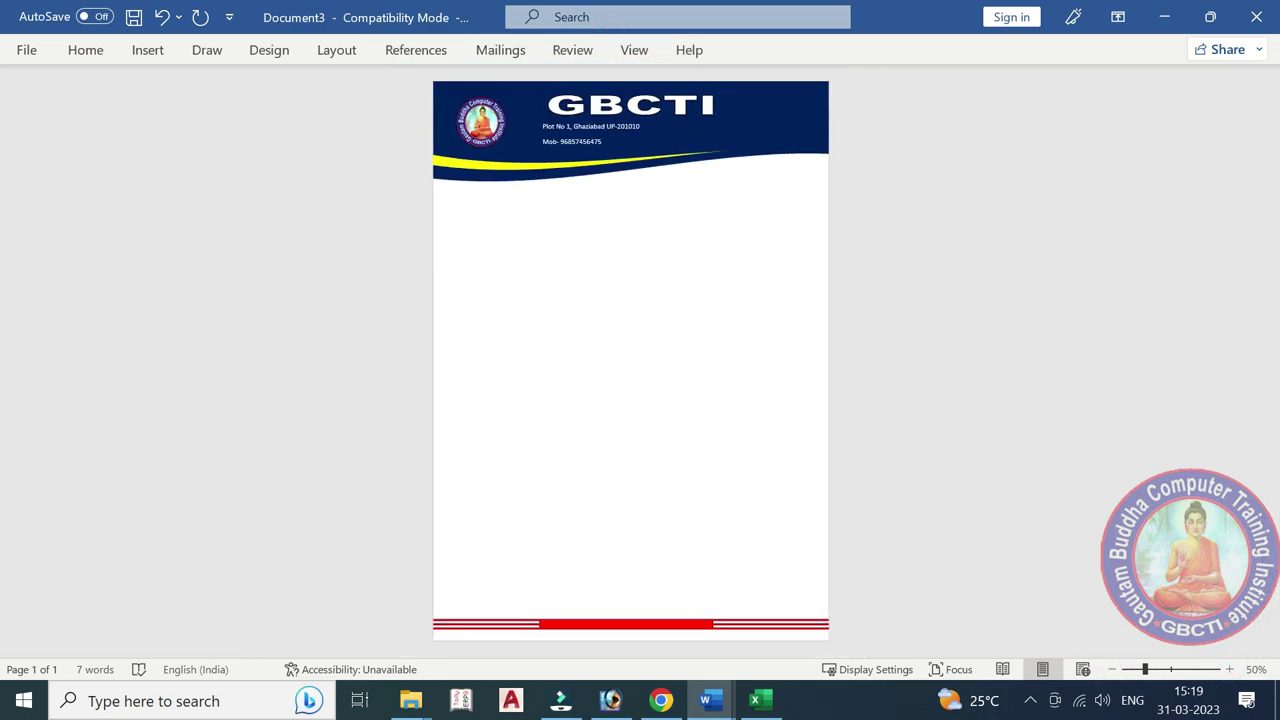